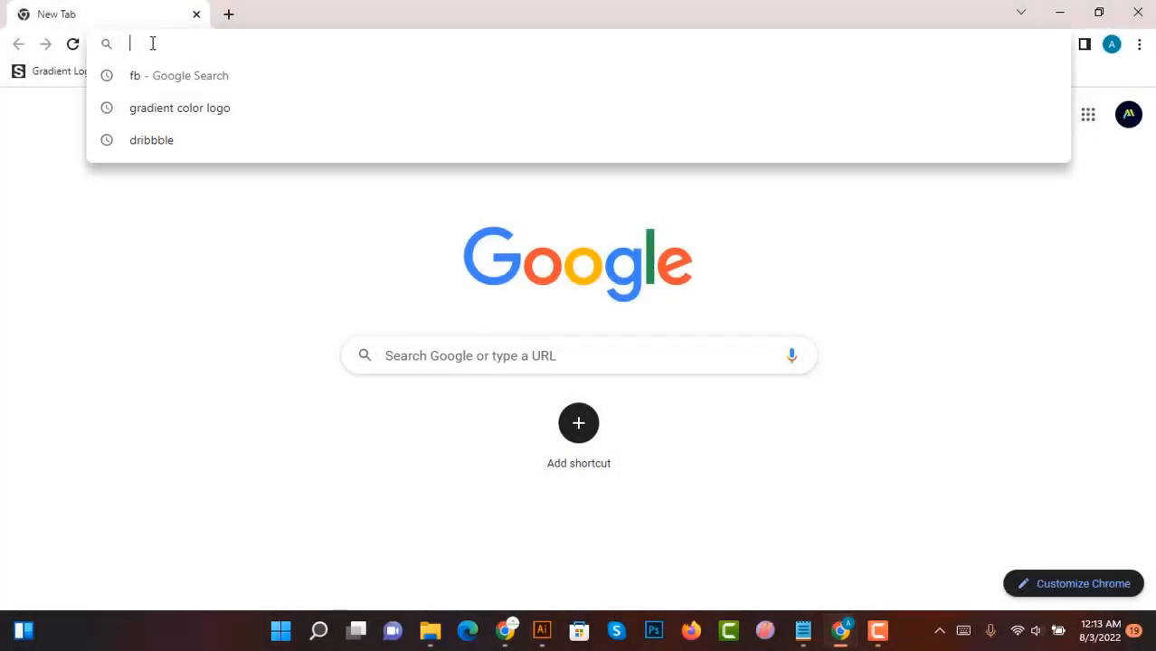
Search the web for "Fiverr" and open the official Fiverr website from the results.
type("F")
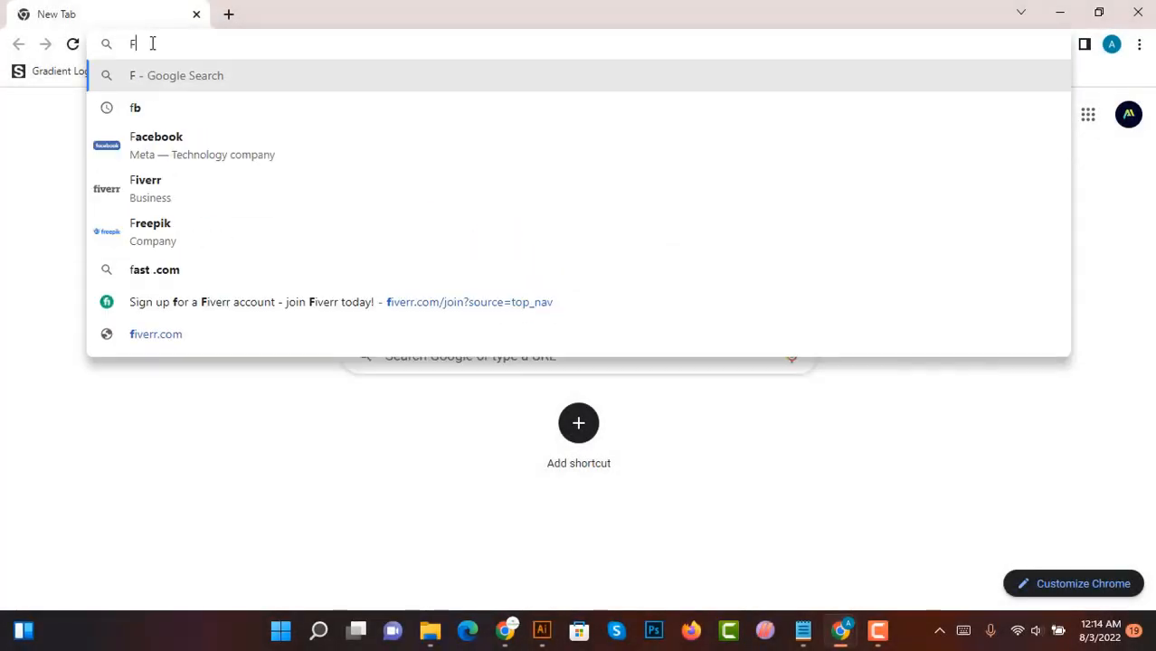
type("i")
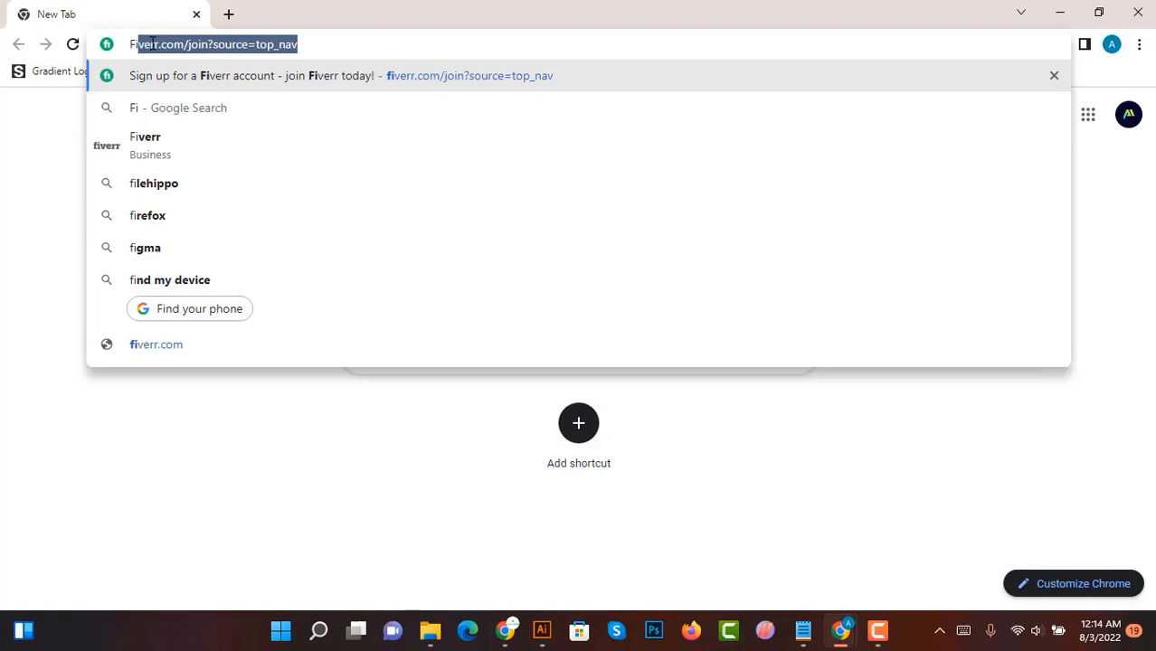
type("ver")
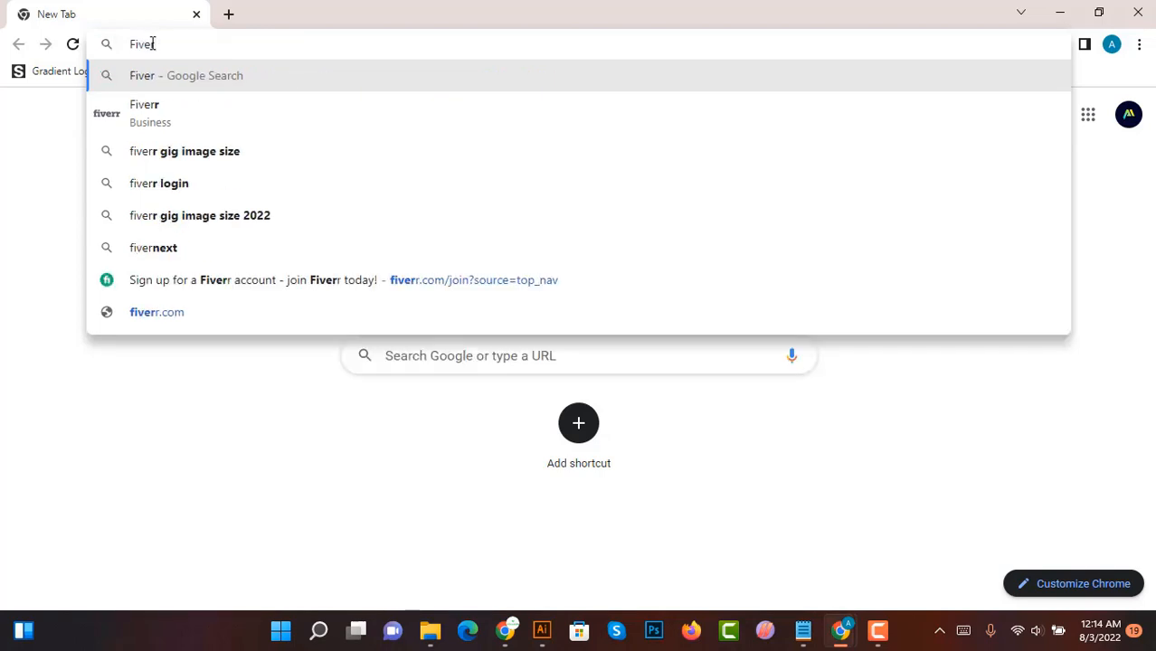
type("r")
key("Return")
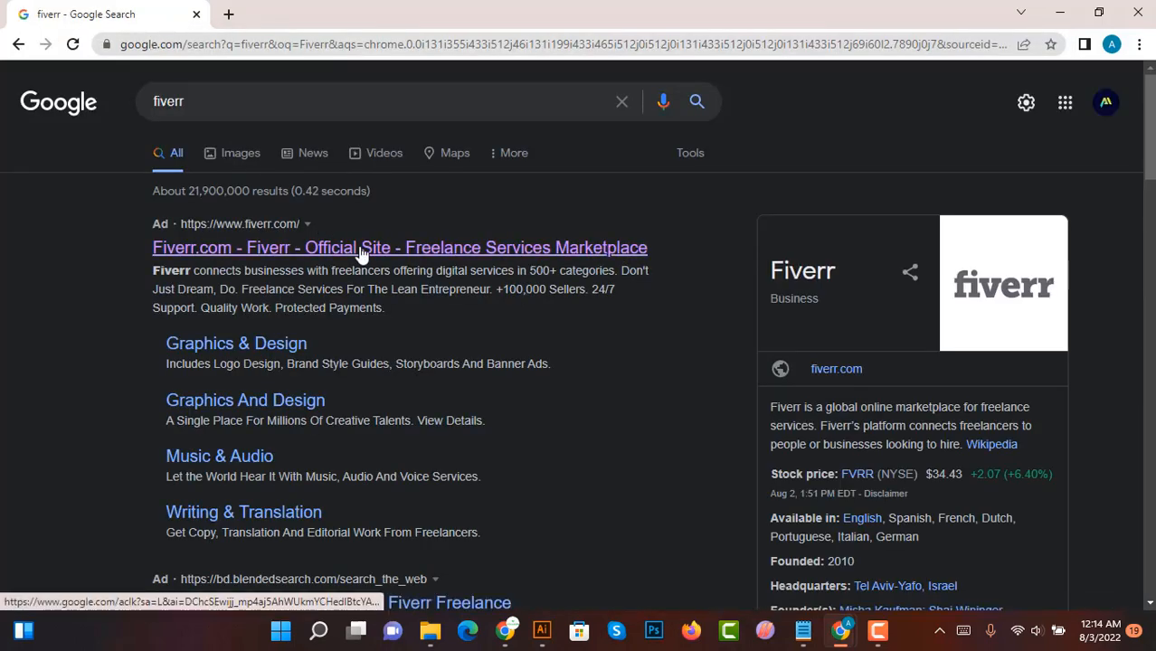
left_click(358, 251)
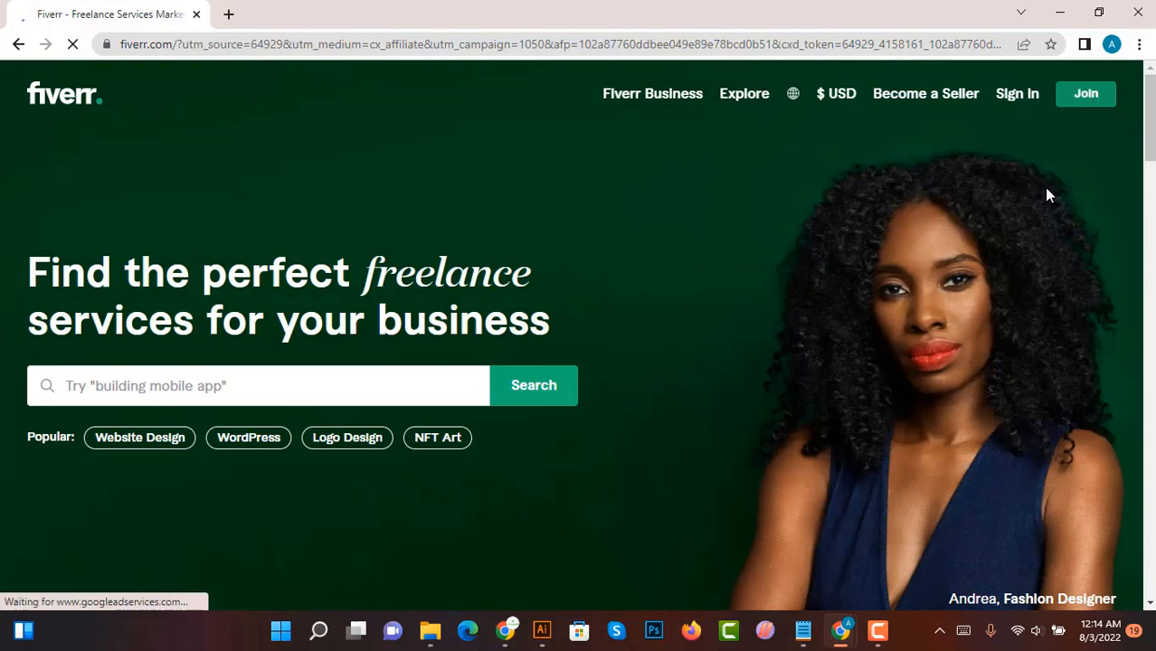
Open Fiverr's Join form and activate its email field.
left_click(1088, 98)
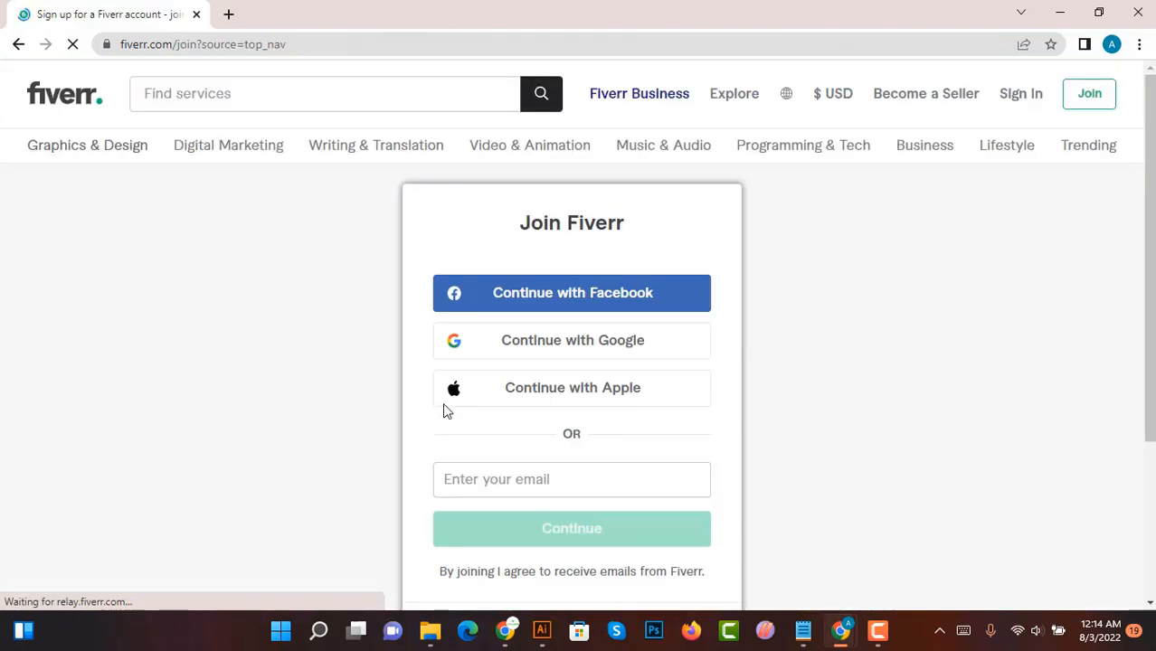
scroll(594, 365, "down", 3)
left_click(510, 251)
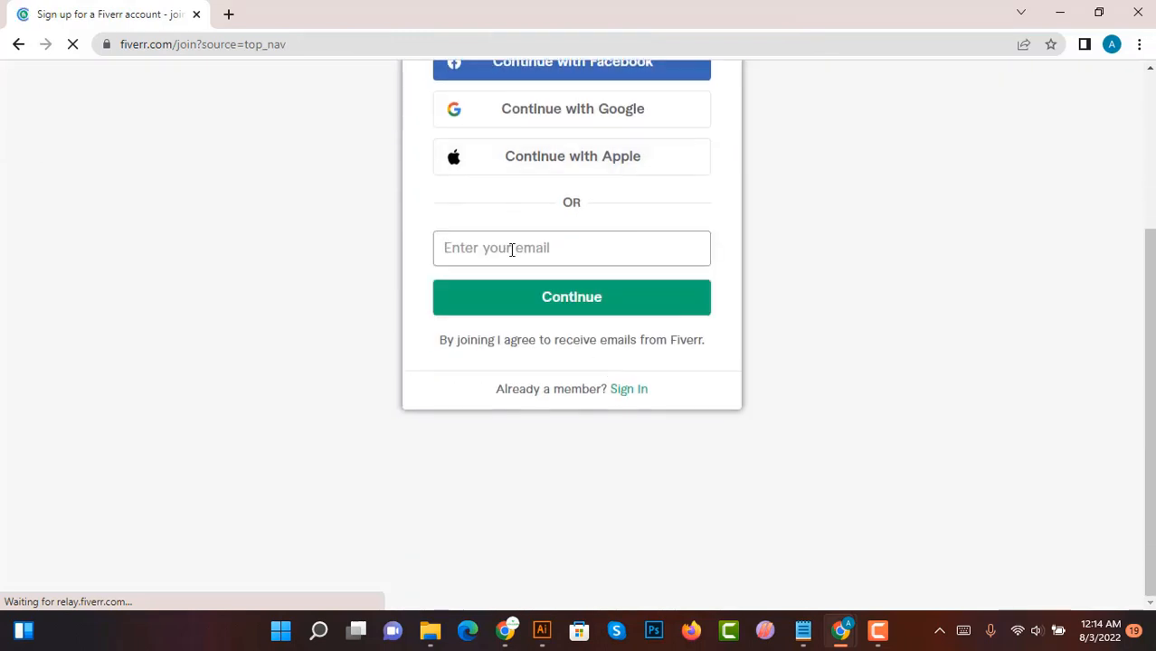
In a new browser tab, copy the signed-in Google account's email address and open that account's Gmail inbox.
left_click(228, 14)
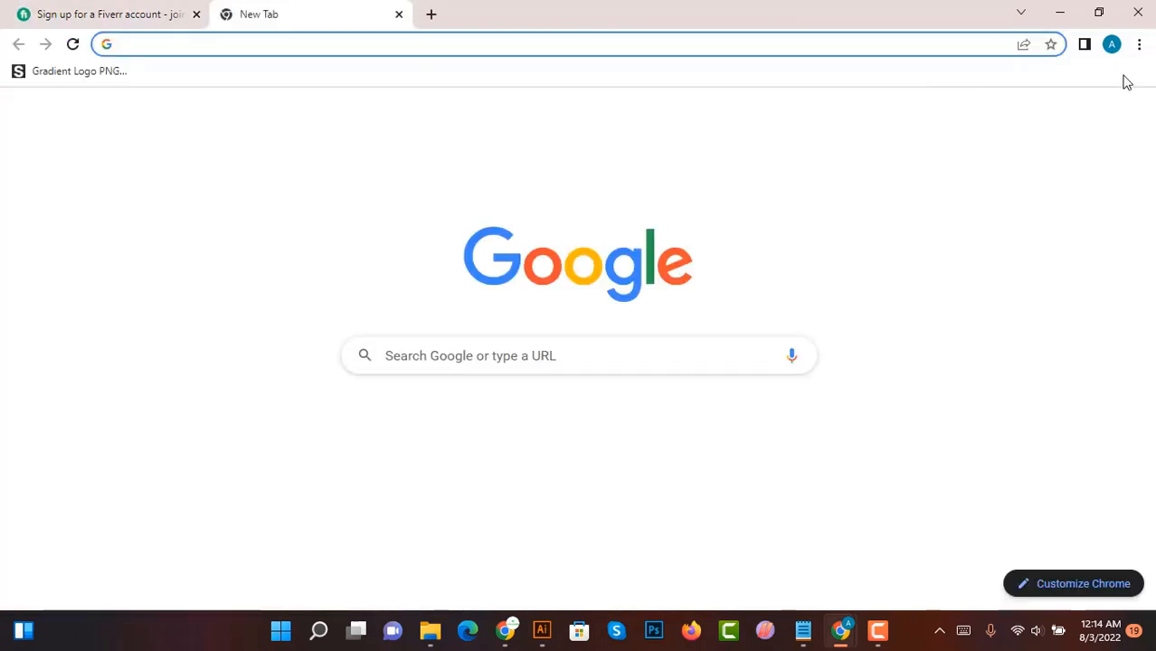
left_click(1128, 115)
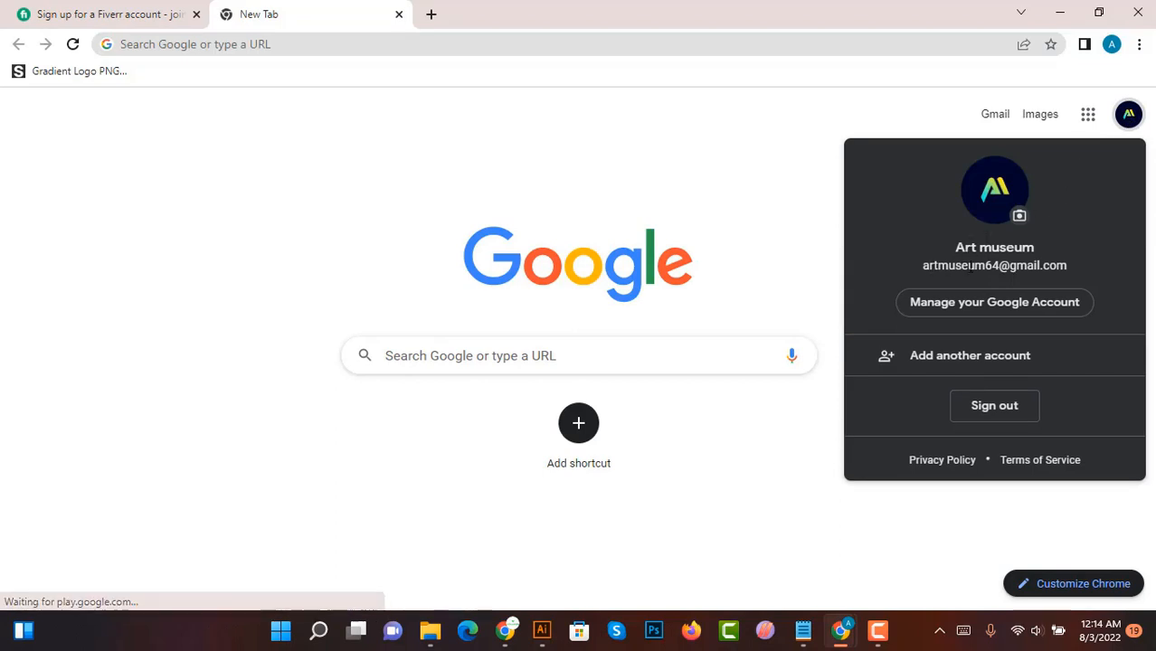
left_click_drag(923, 265, 1067, 265)
right_click(718, 265)
left_click(707, 282)
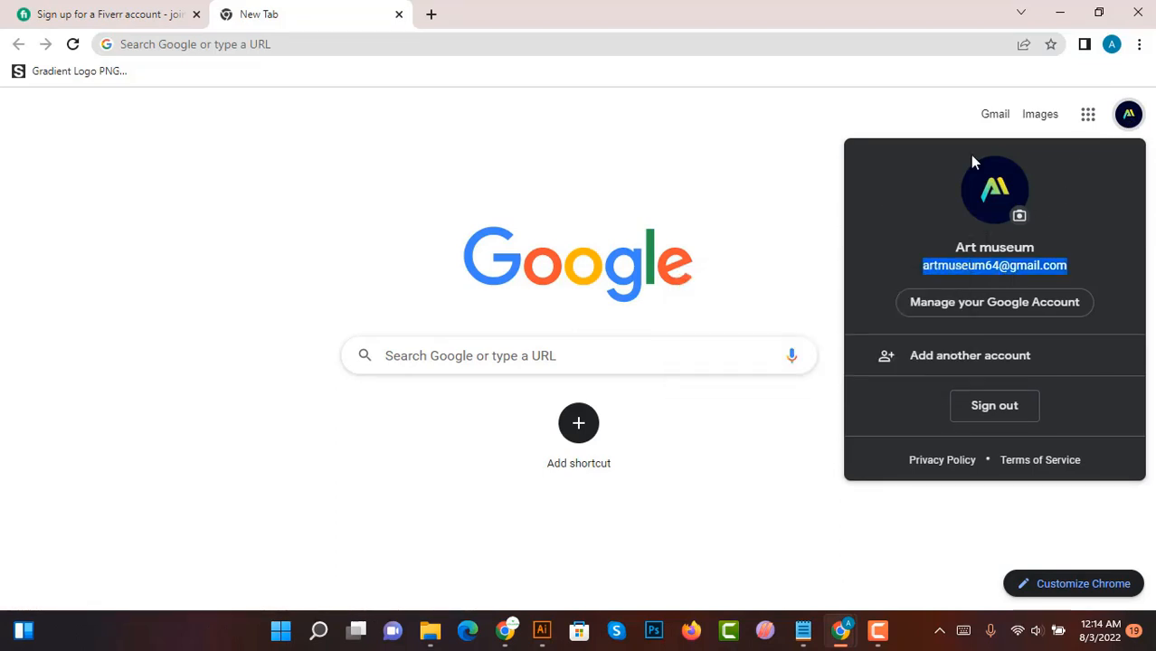
left_click(994, 115)
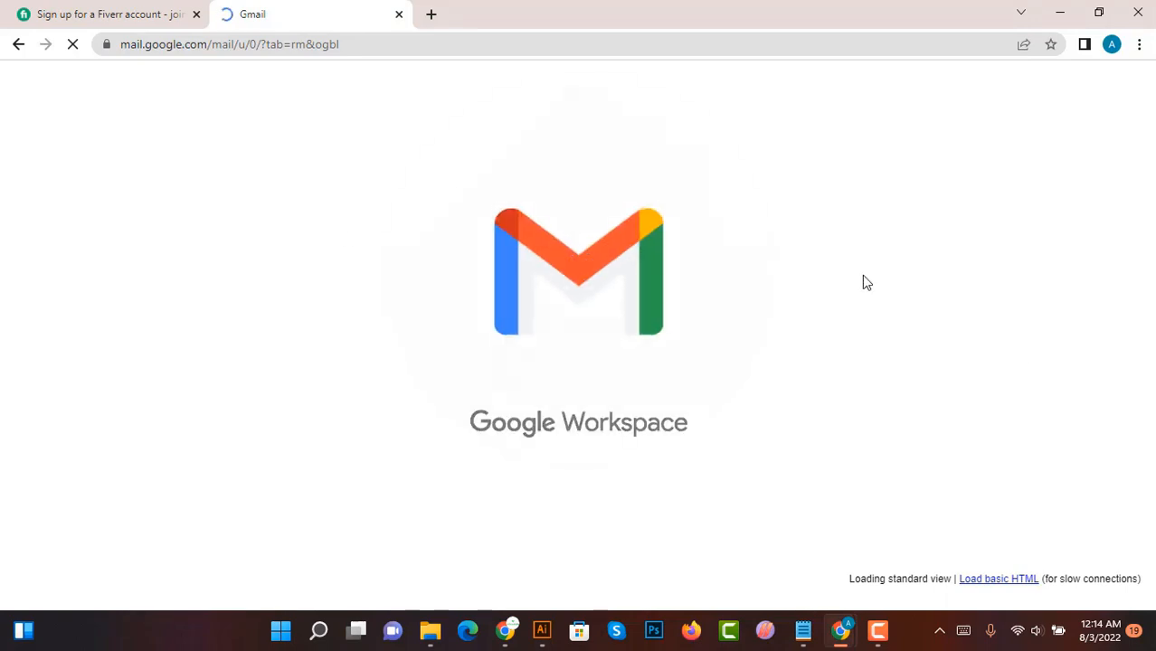
Paste the copied email address into the Fiverr Join form and continue the registration.
left_click(75, 11)
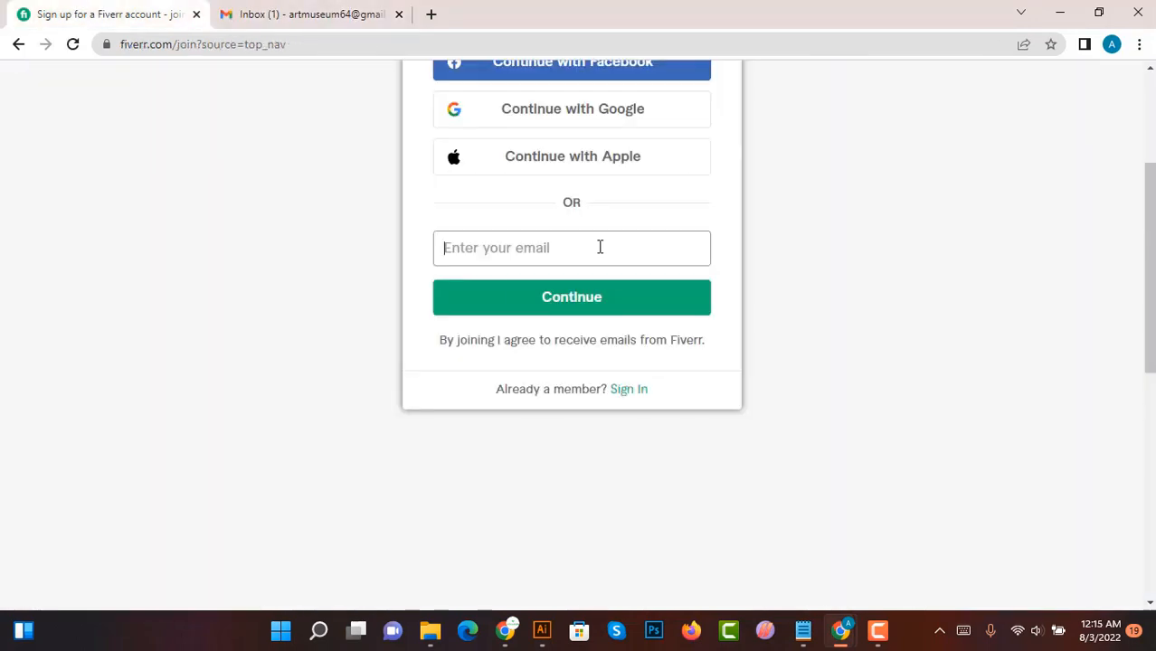
right_click(599, 247)
left_click(643, 382)
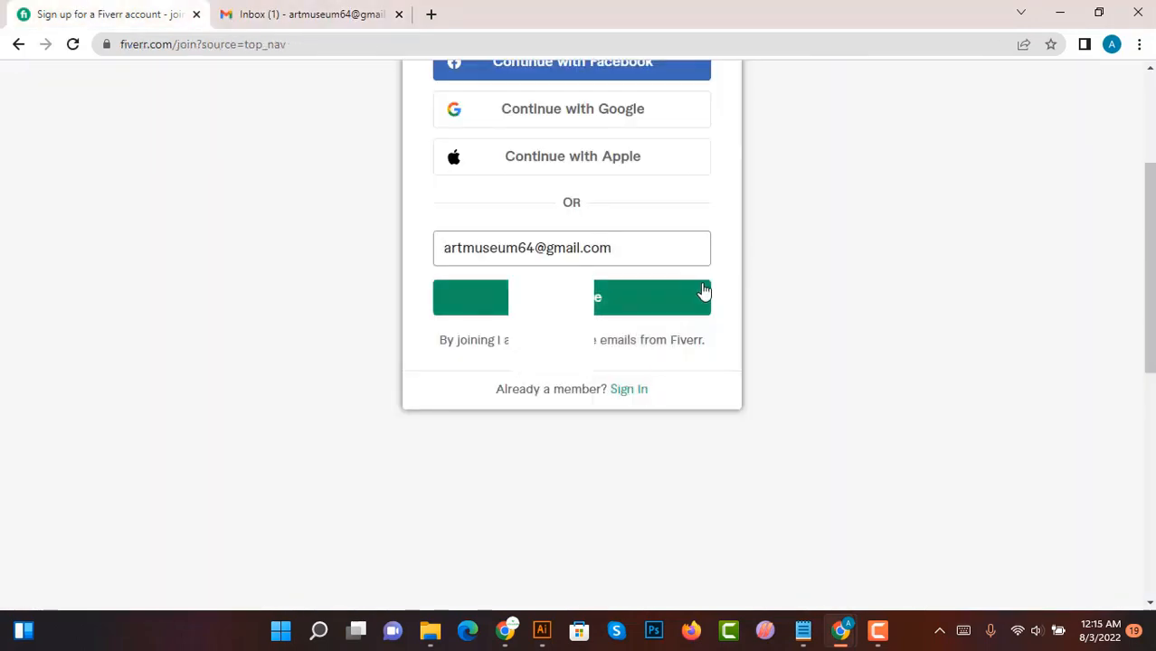
left_click(596, 303)
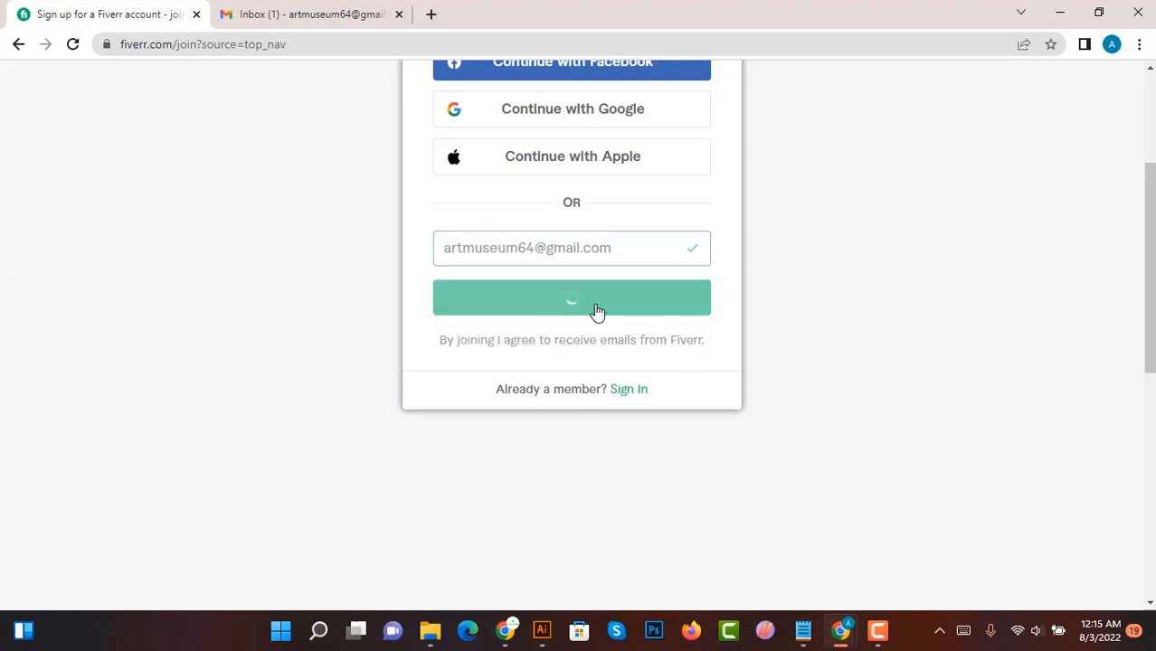
Enter an available username and the account password in the Join Fiverr form and submit the registration.
left_click(532, 245)
type("Artm")
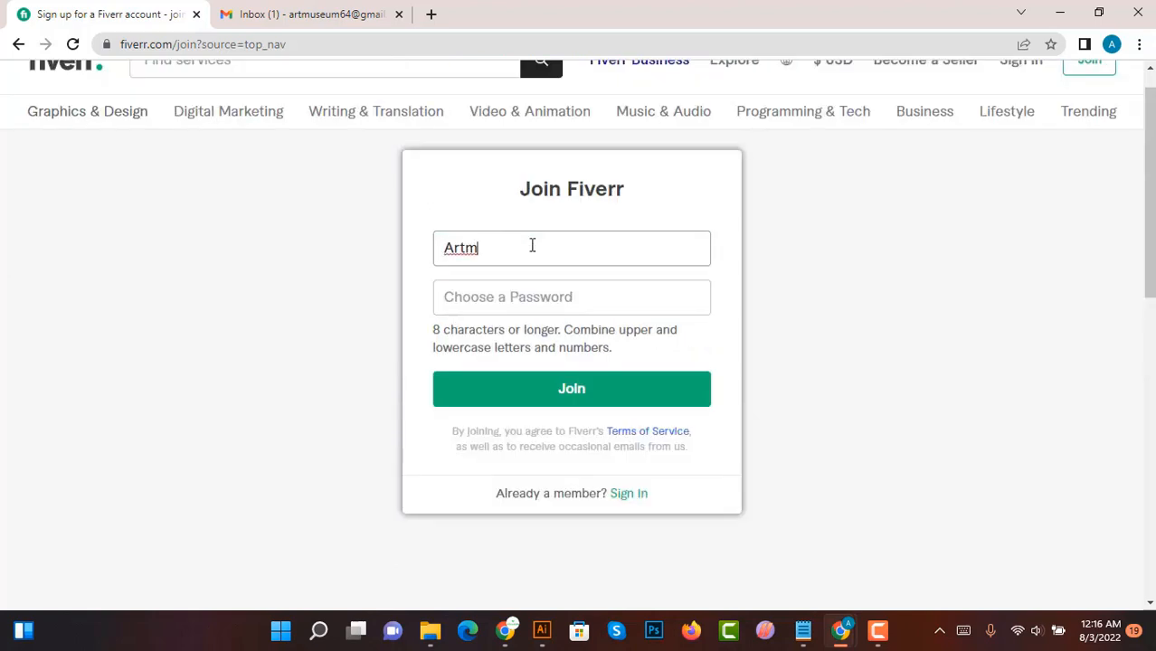
type("useum")
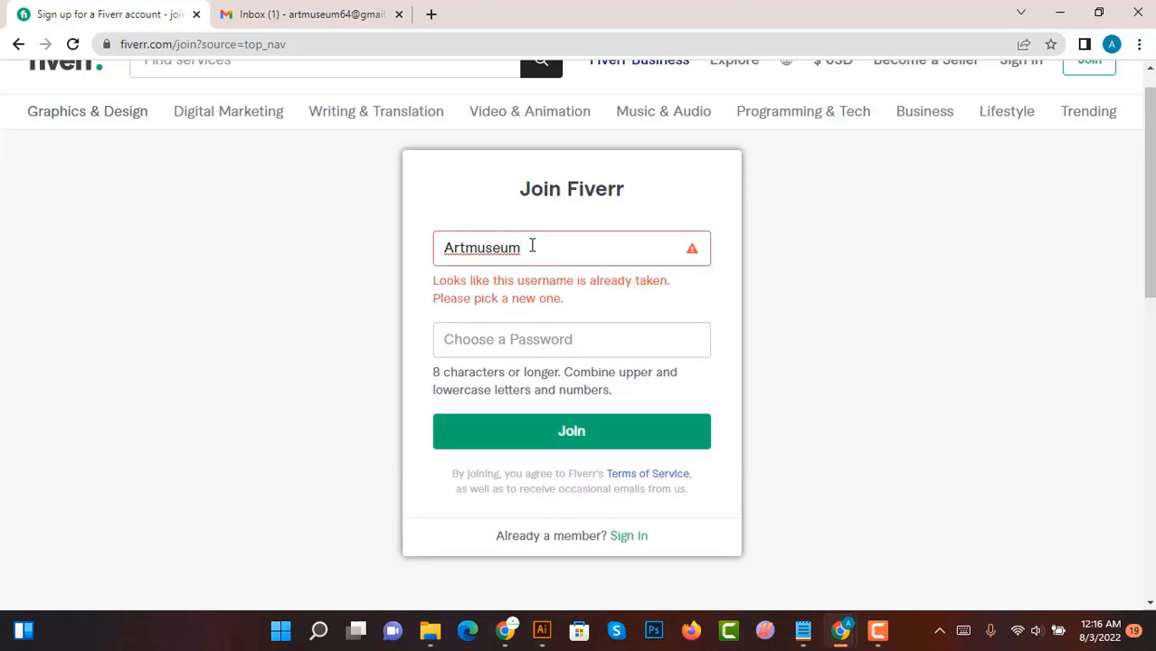
type("64")
left_click(541, 296)
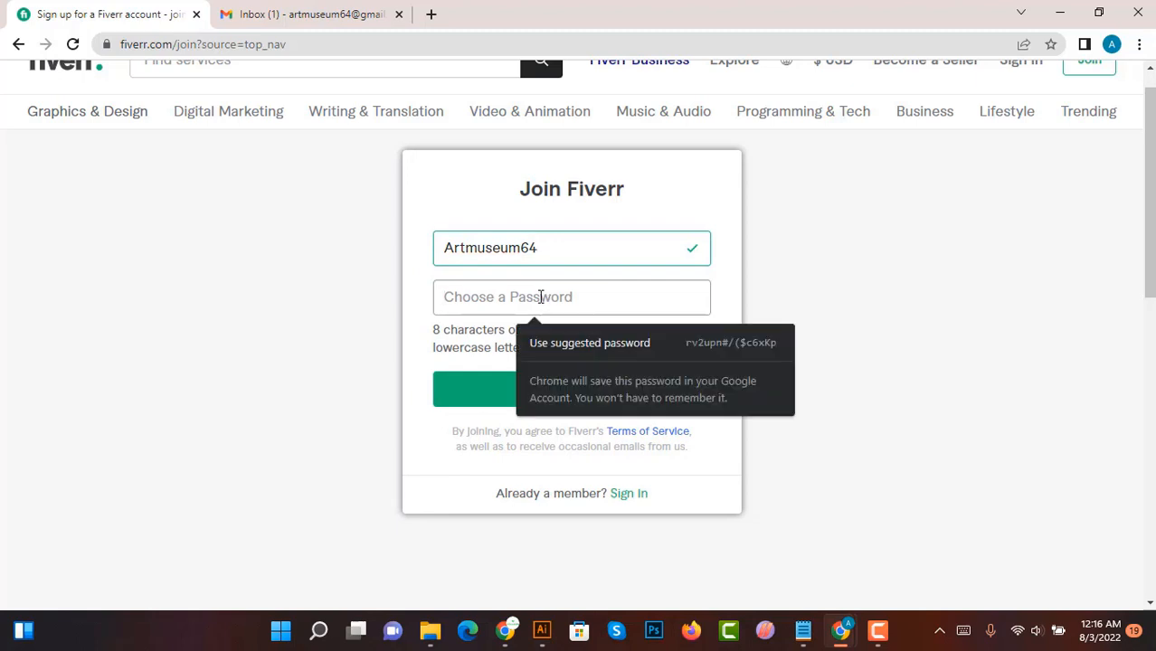
type("a••••••")
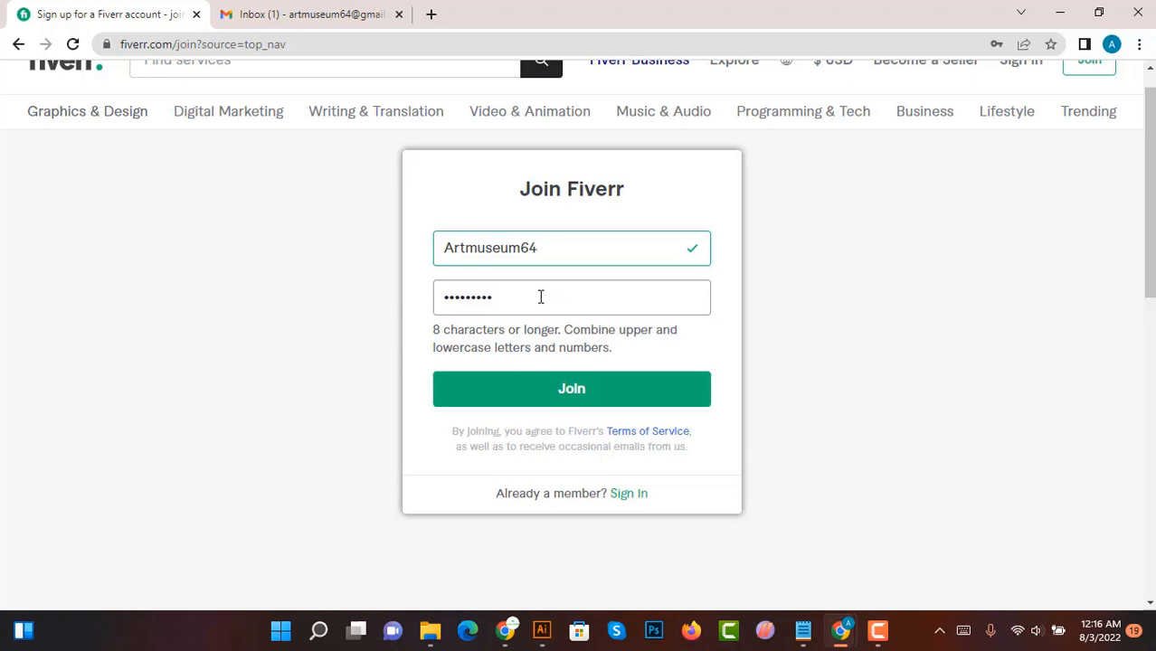
left_click(658, 400)
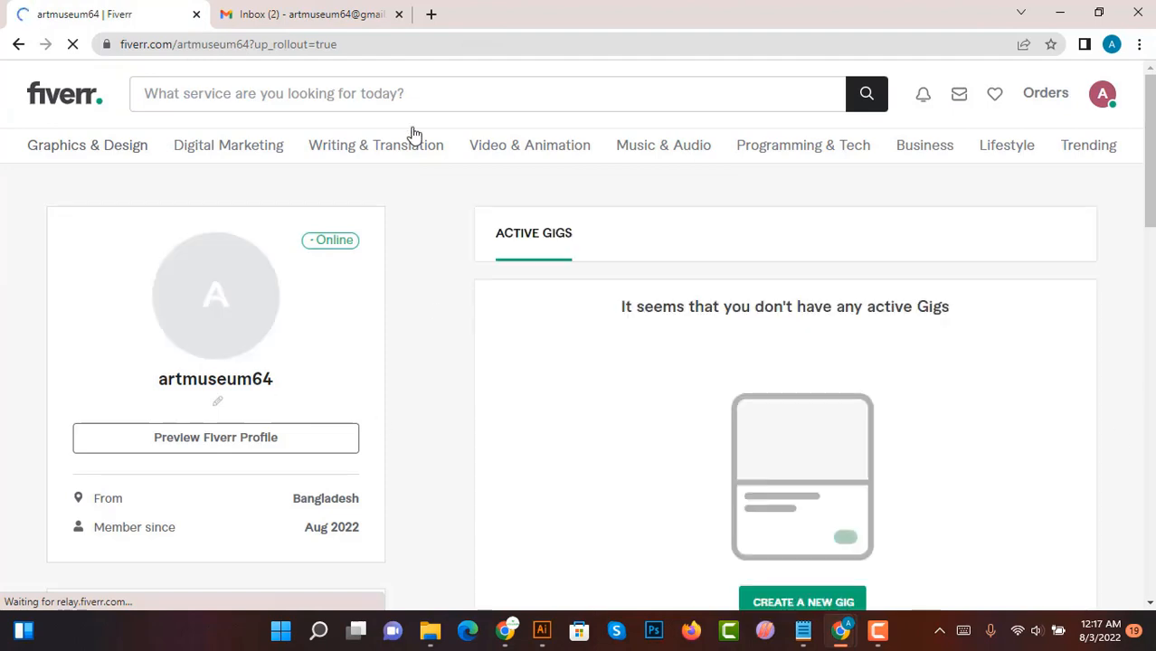
Open Fiverr's "Activate Your New Account" message in Gmail and activate the account from it.
scroll(859, 330, "down", 3)
scroll(596, 364, "up", 3)
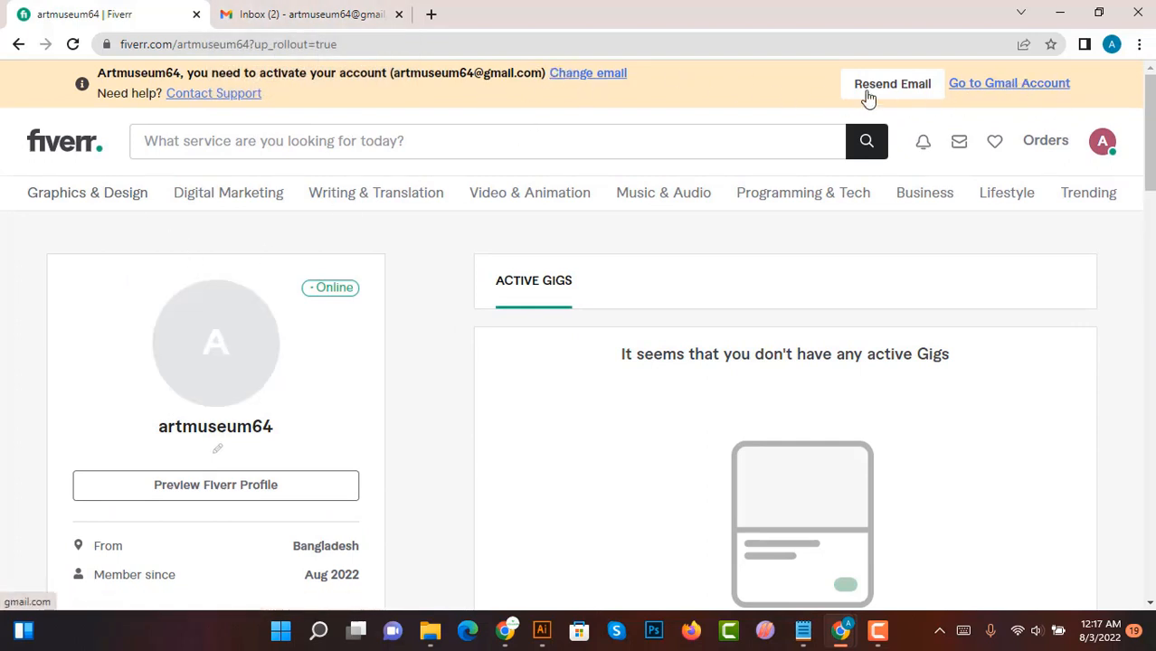
left_click(336, 11)
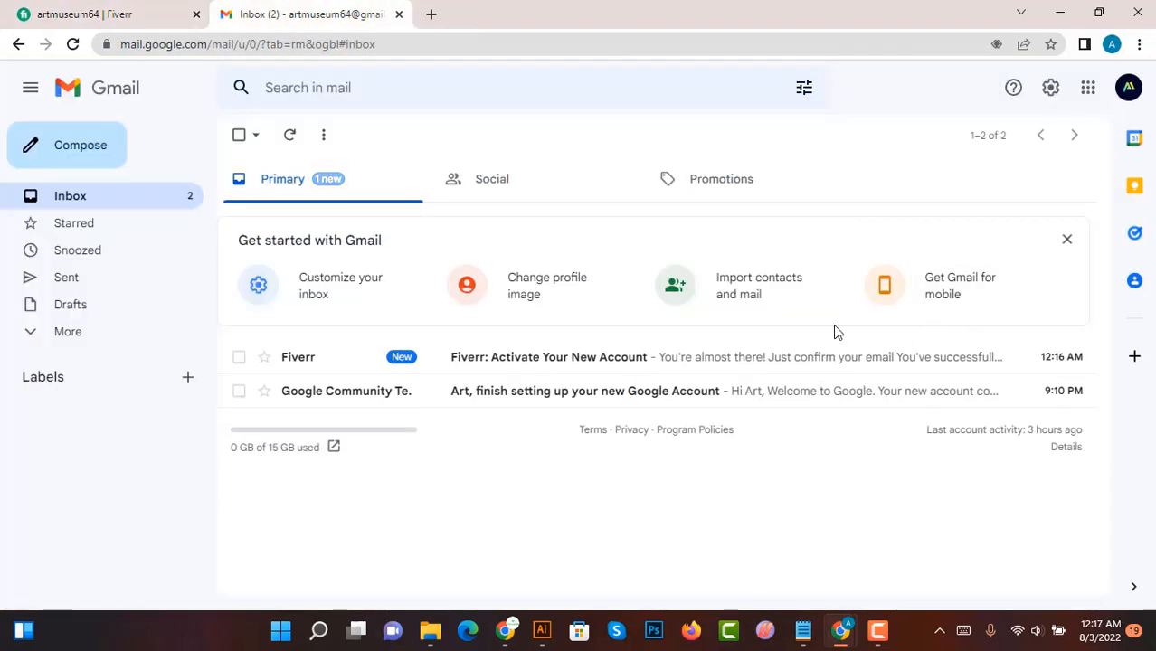
left_click(449, 355)
scroll(731, 358, "down", 2)
scroll(731, 359, "down", 1)
left_click(656, 309)
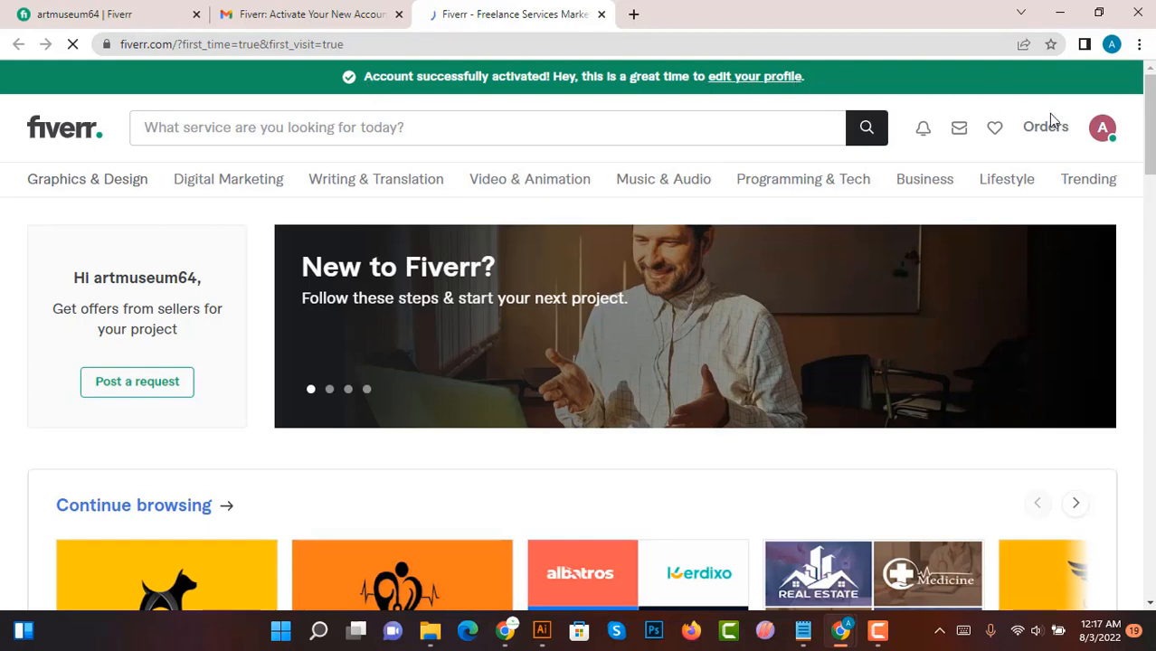
Open the Fiverr profile page and upload the image file LOgo as the profile picture.
left_click(1102, 132)
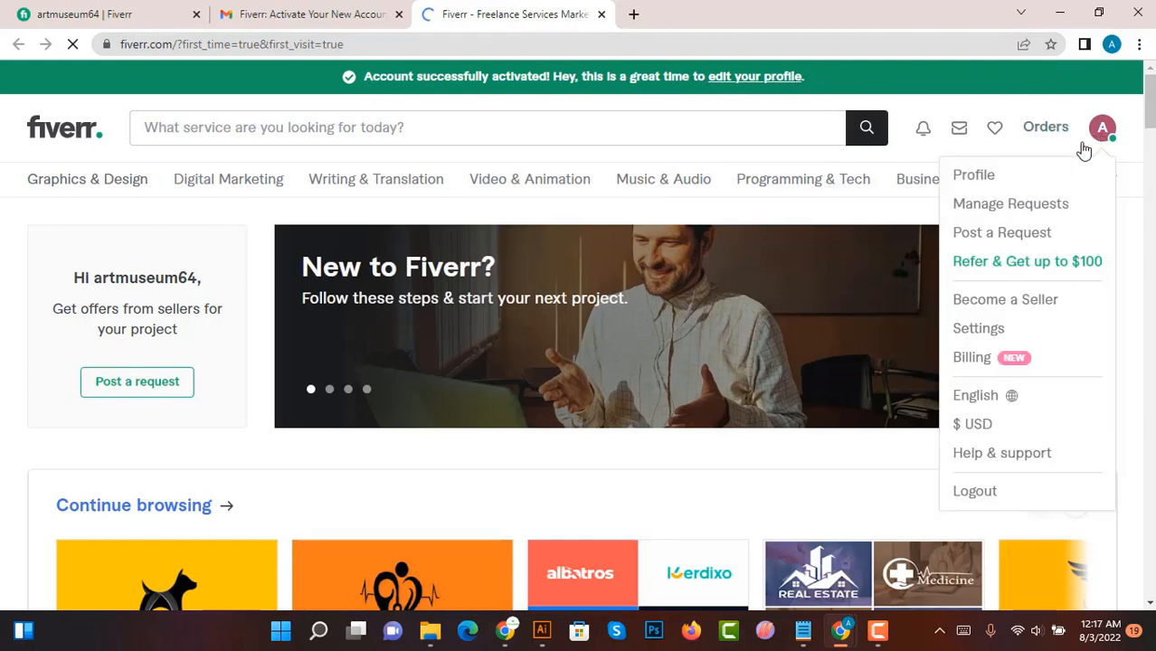
left_click(974, 176)
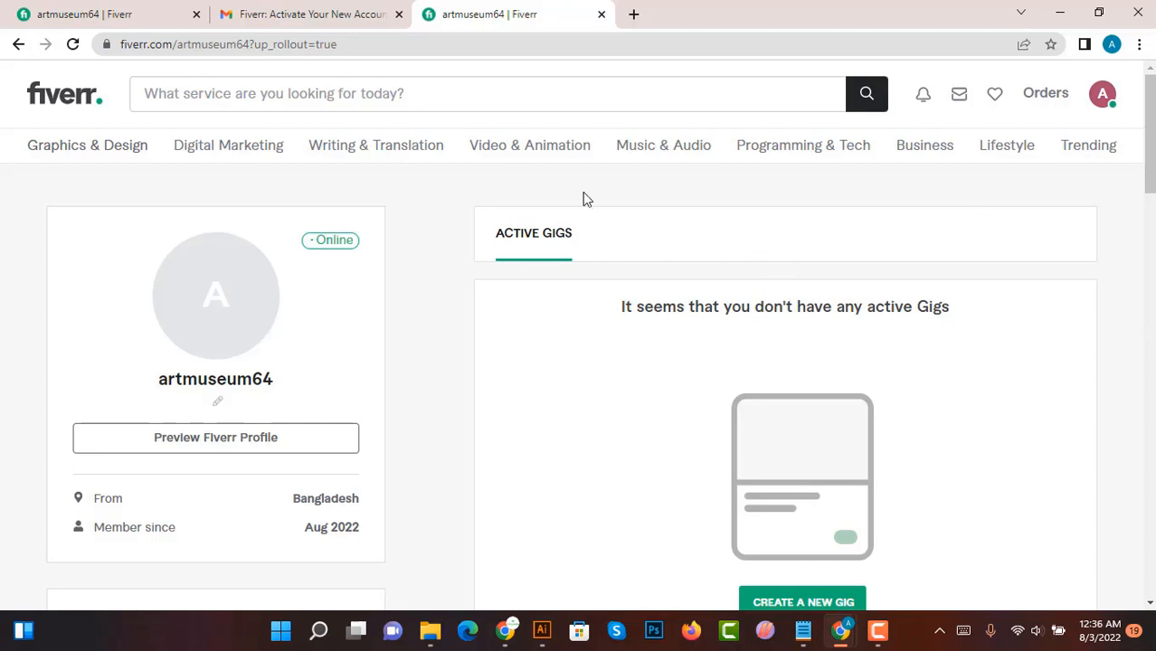
left_click(216, 296)
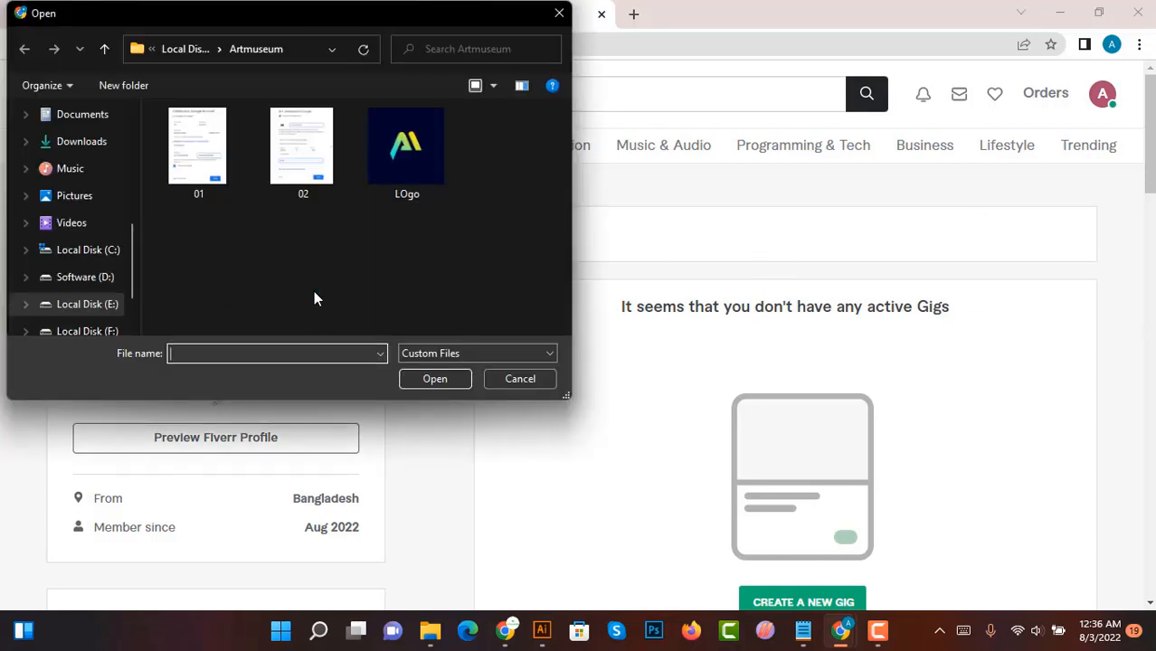
left_click(409, 153)
left_click(434, 378)
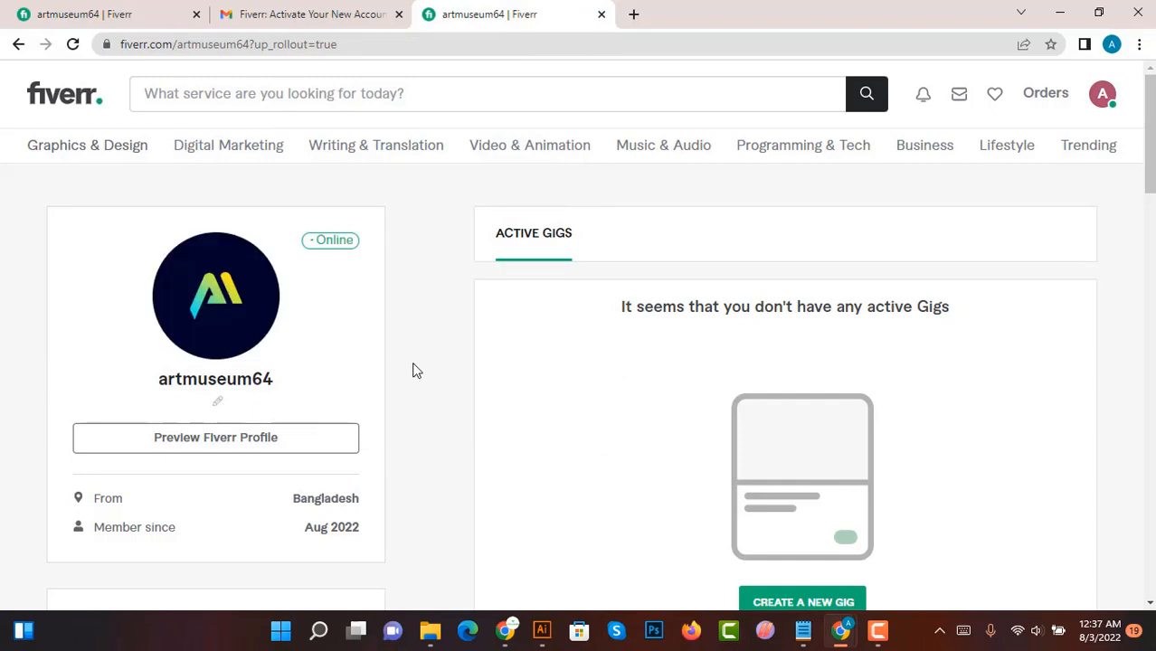
Add English with the Fluent level to the Languages section of the profile.
scroll(418, 369, "down", 1)
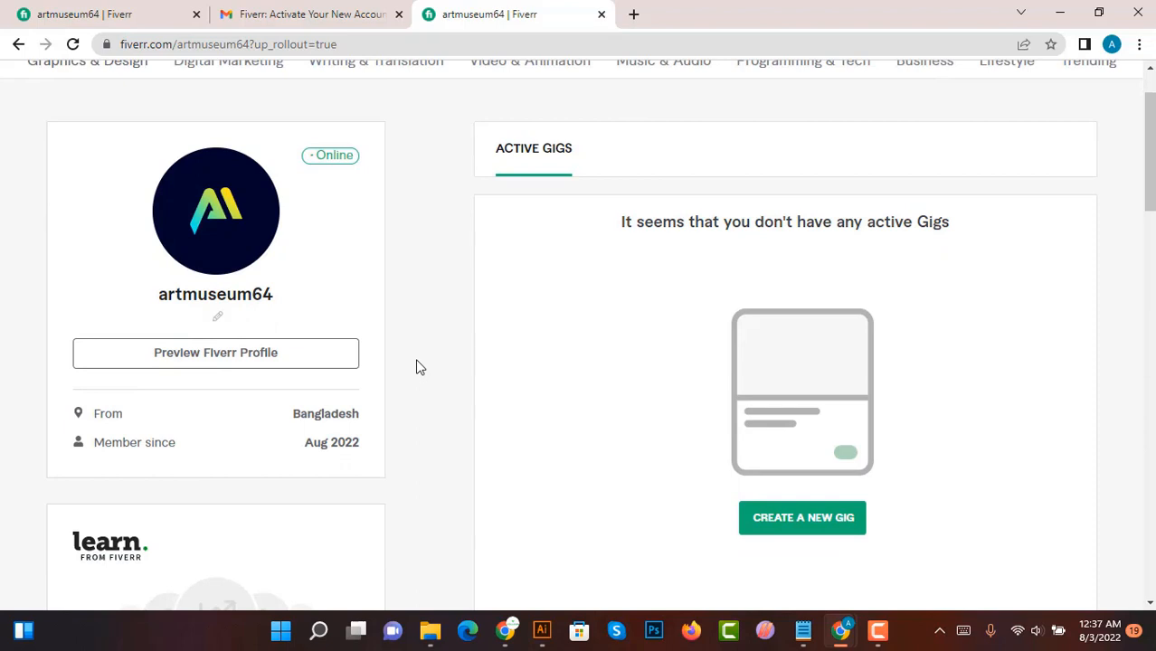
scroll(419, 367, "down", 4)
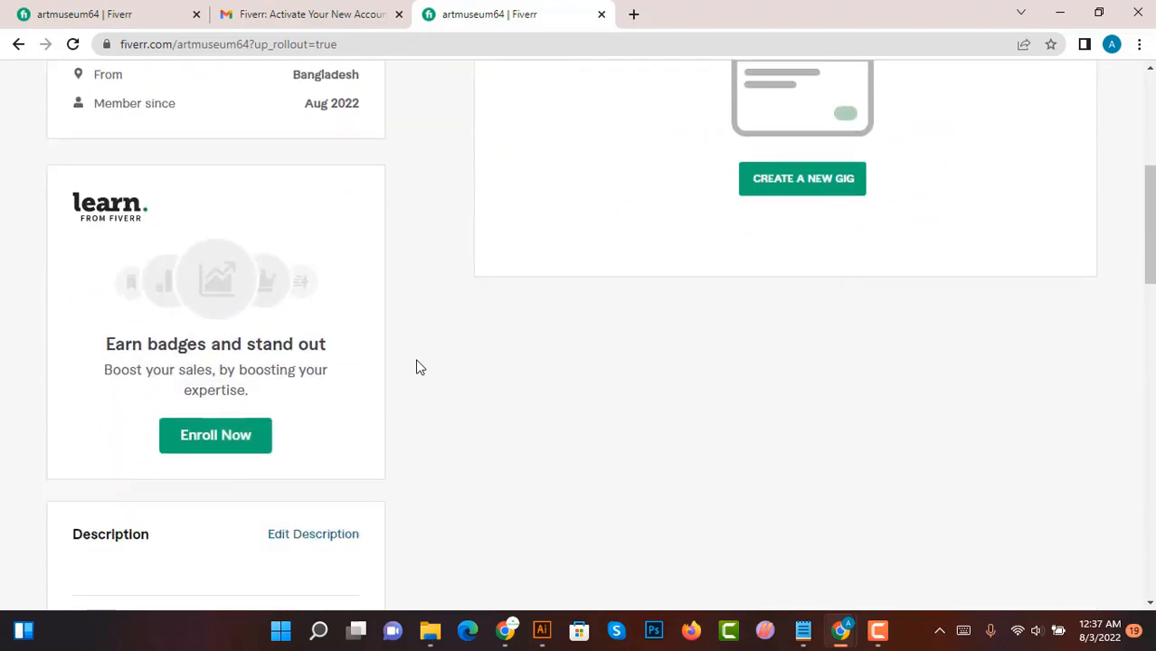
scroll(418, 367, "down", 4)
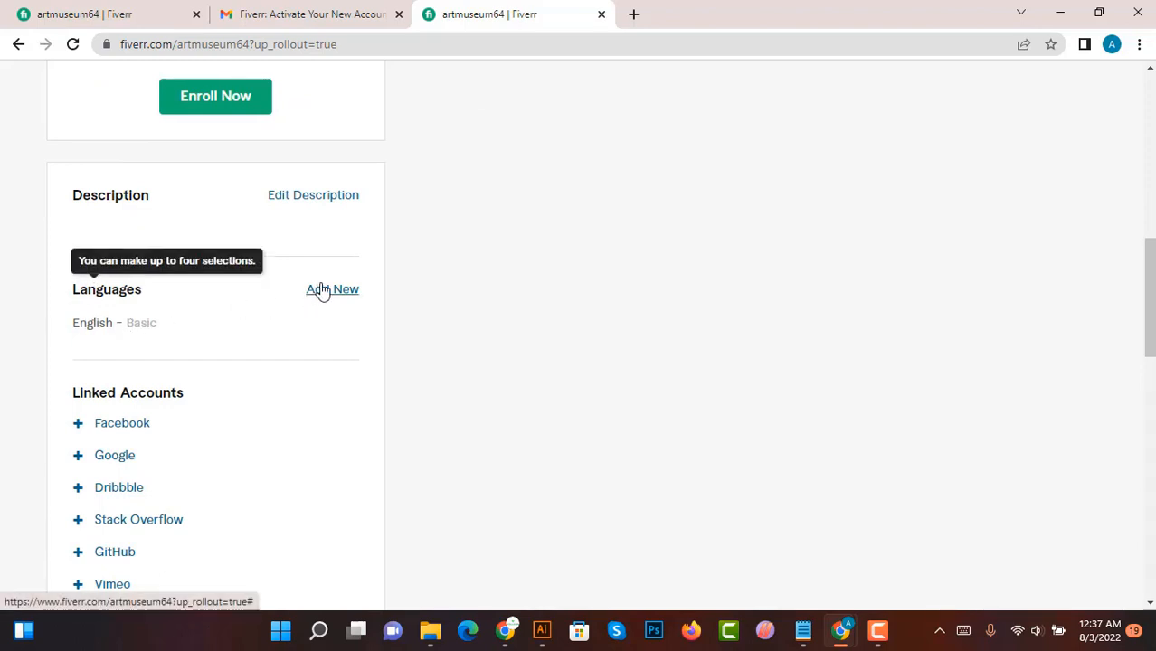
left_click(322, 290)
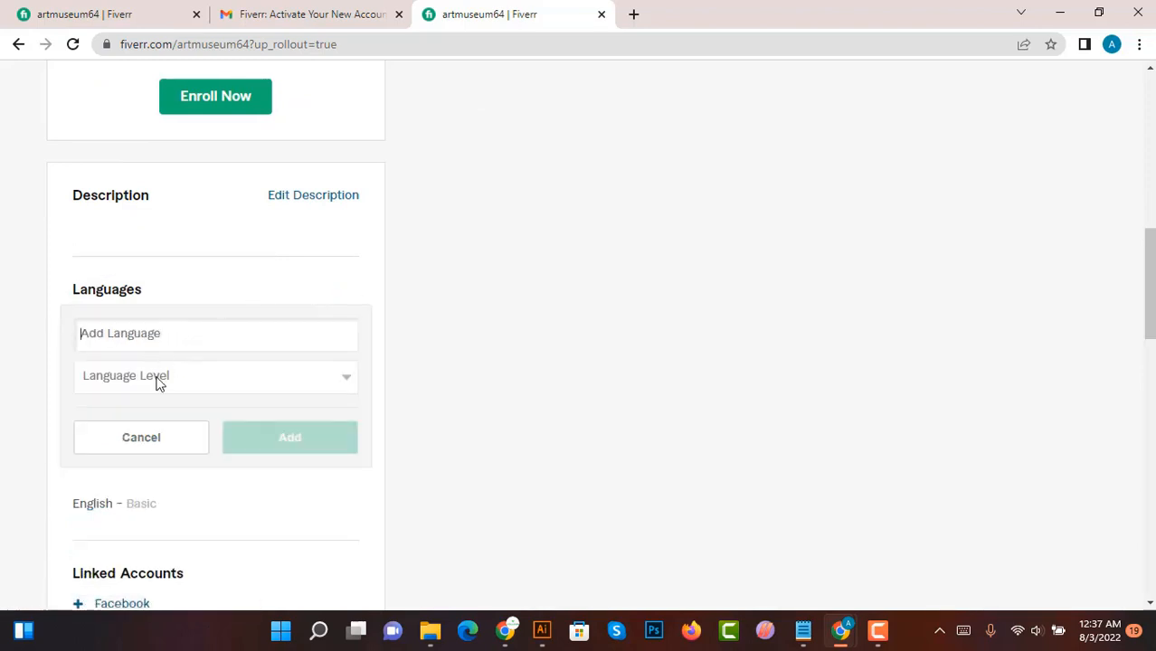
left_click(230, 380)
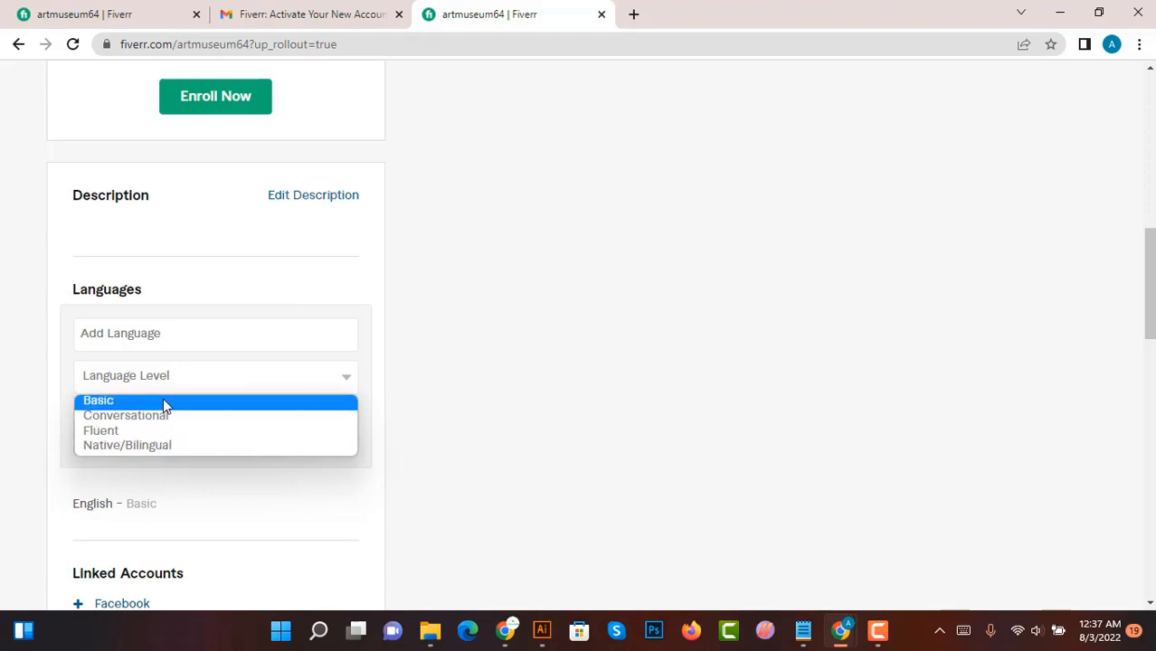
left_click(127, 440)
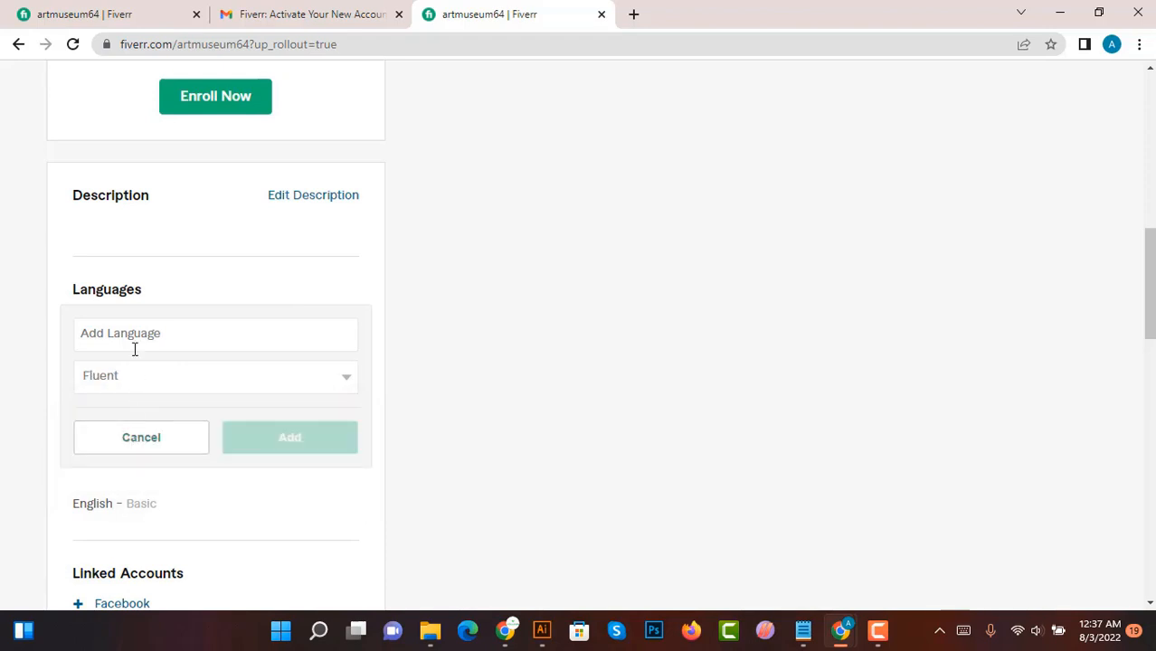
left_click(150, 335)
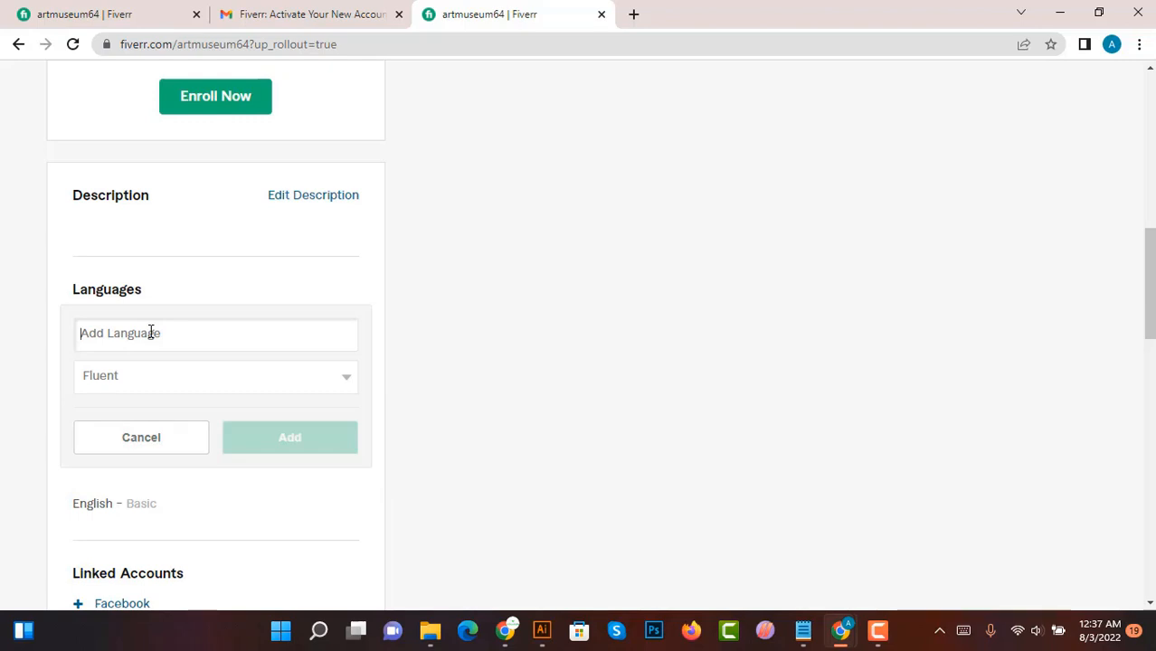
type("E")
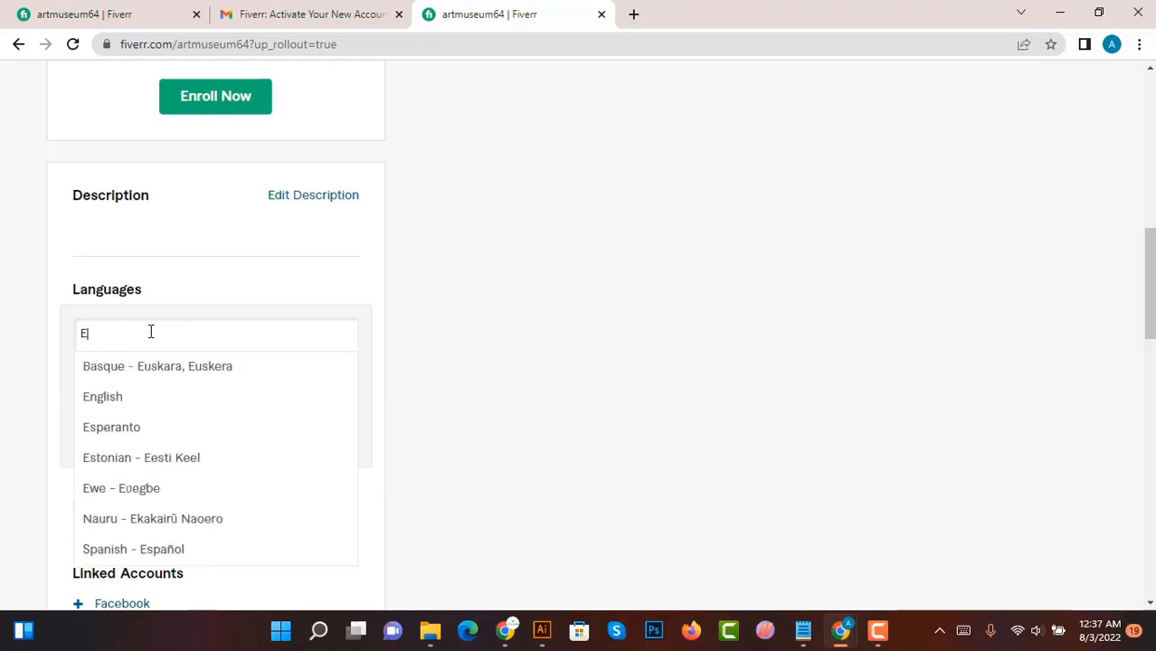
type("nglish")
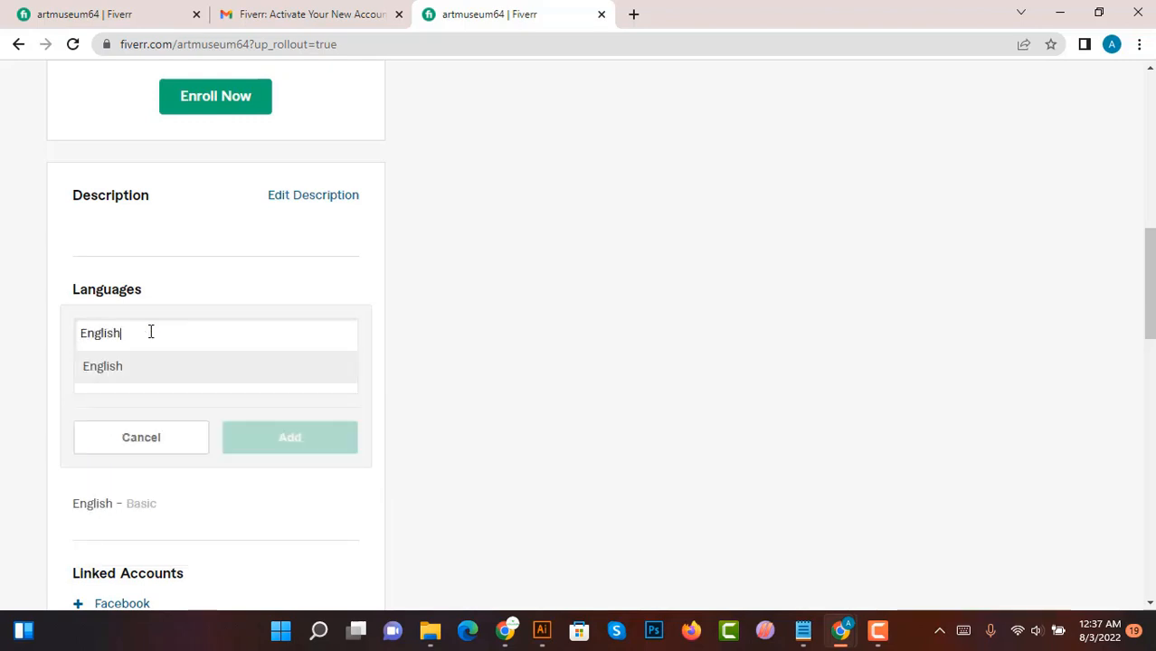
left_click(119, 365)
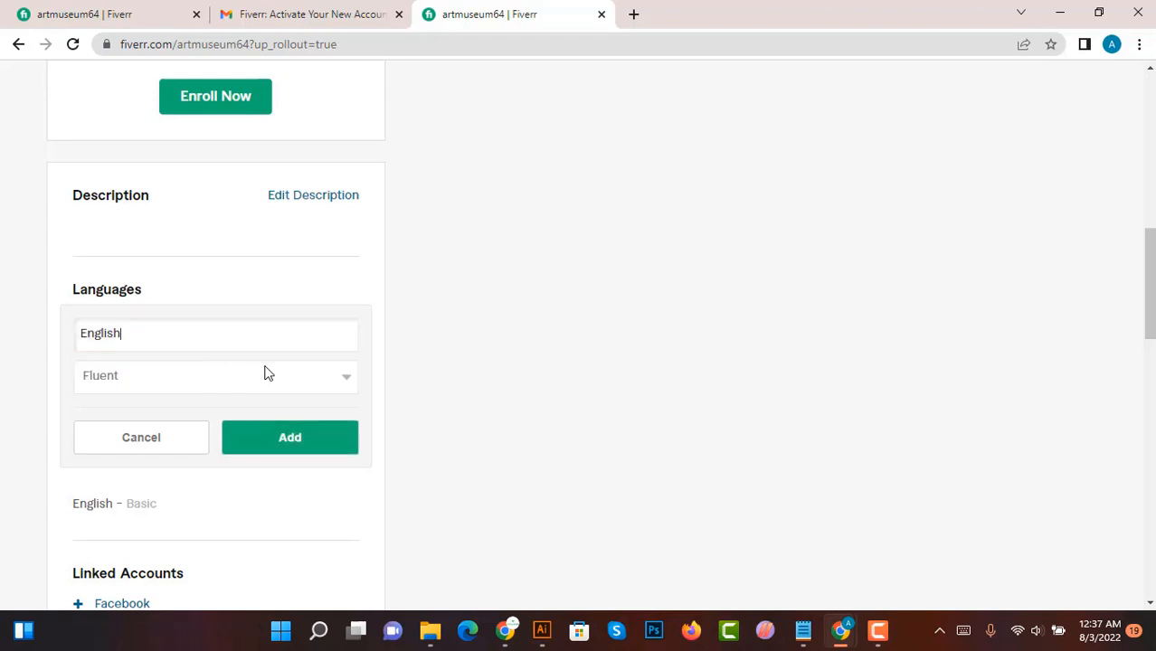
left_click(291, 438)
Remove the English – Basic entry from the profile's Languages section.
scroll(296, 444, "down", 2)
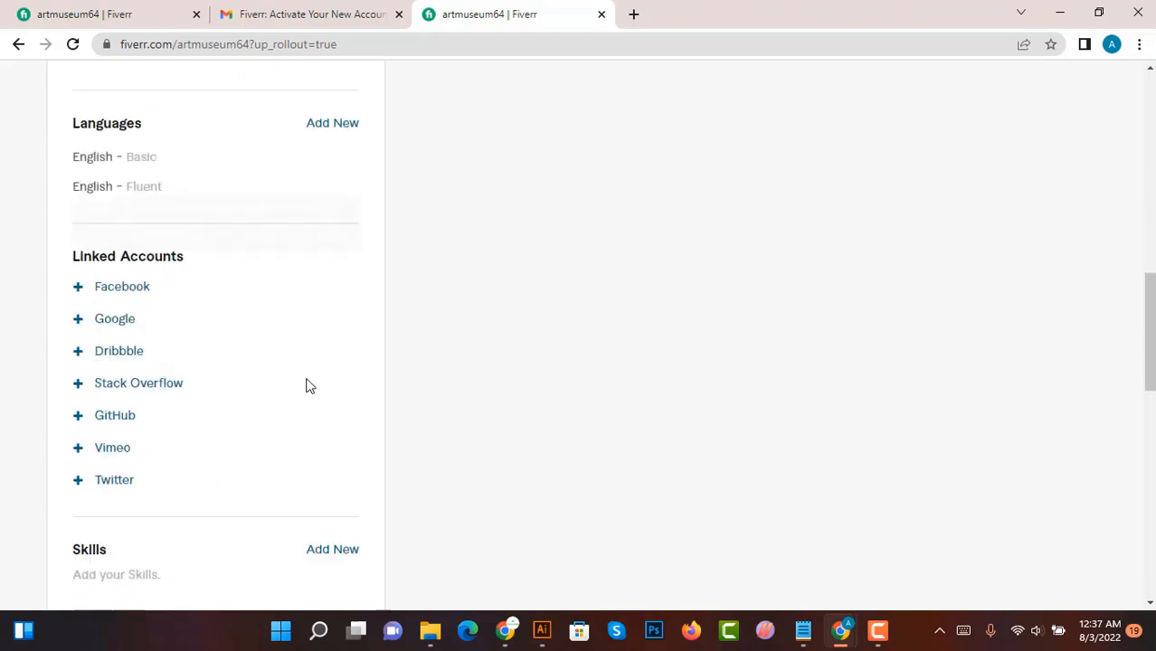
scroll(308, 385, "up", 1)
left_click(177, 240)
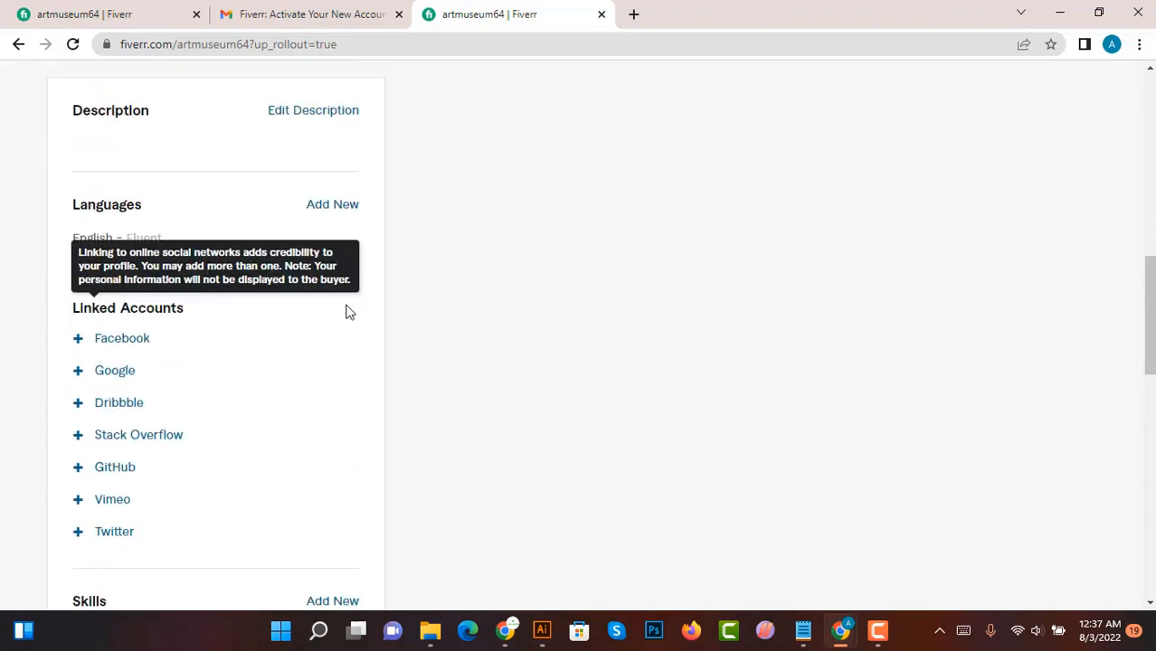
Open the profile description for editing and copy the "About us" paragraph from the Artmuseum All Details file in Notepad.
scroll(353, 308, "down", 1)
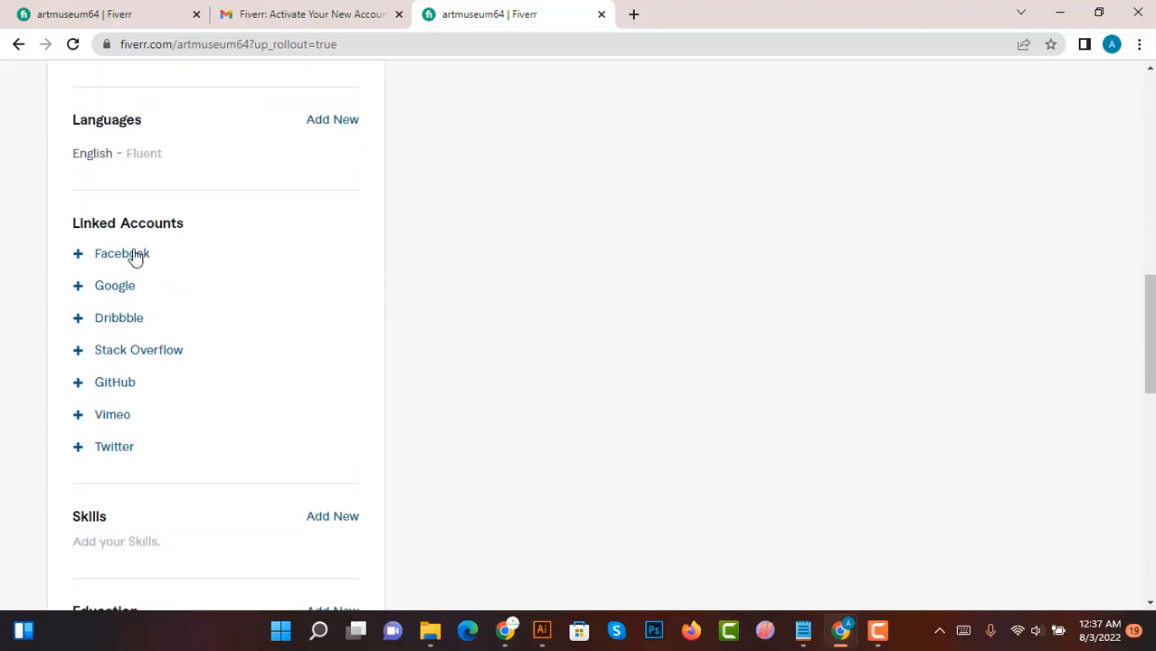
scroll(136, 248, "up", 2)
left_click(318, 197)
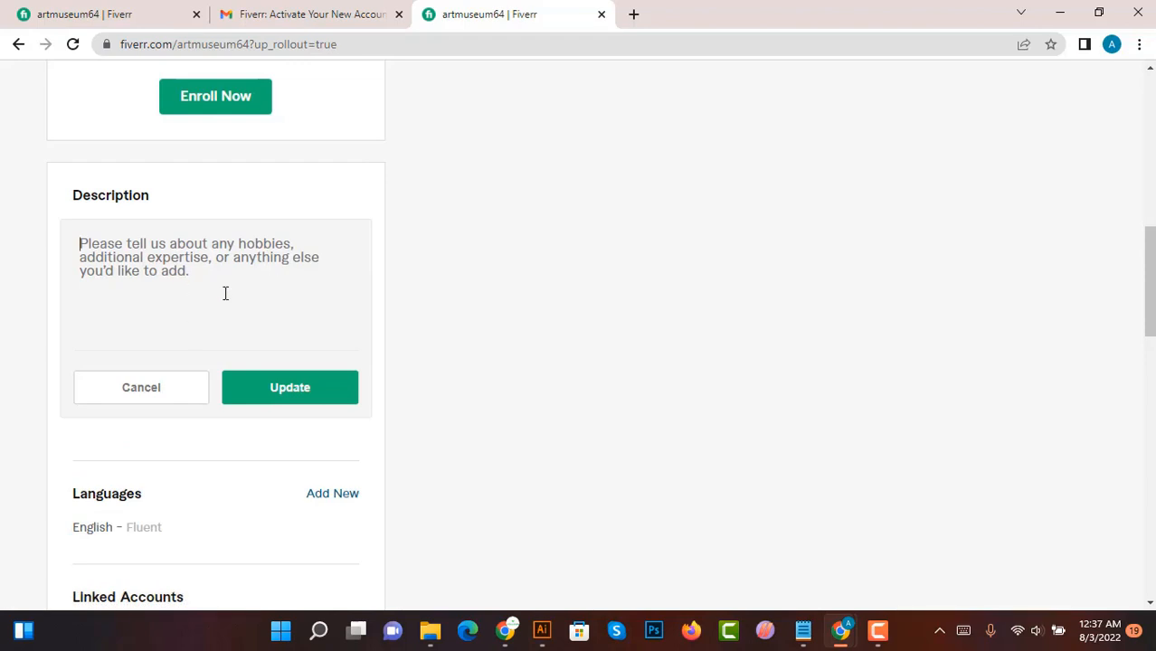
left_click(803, 631)
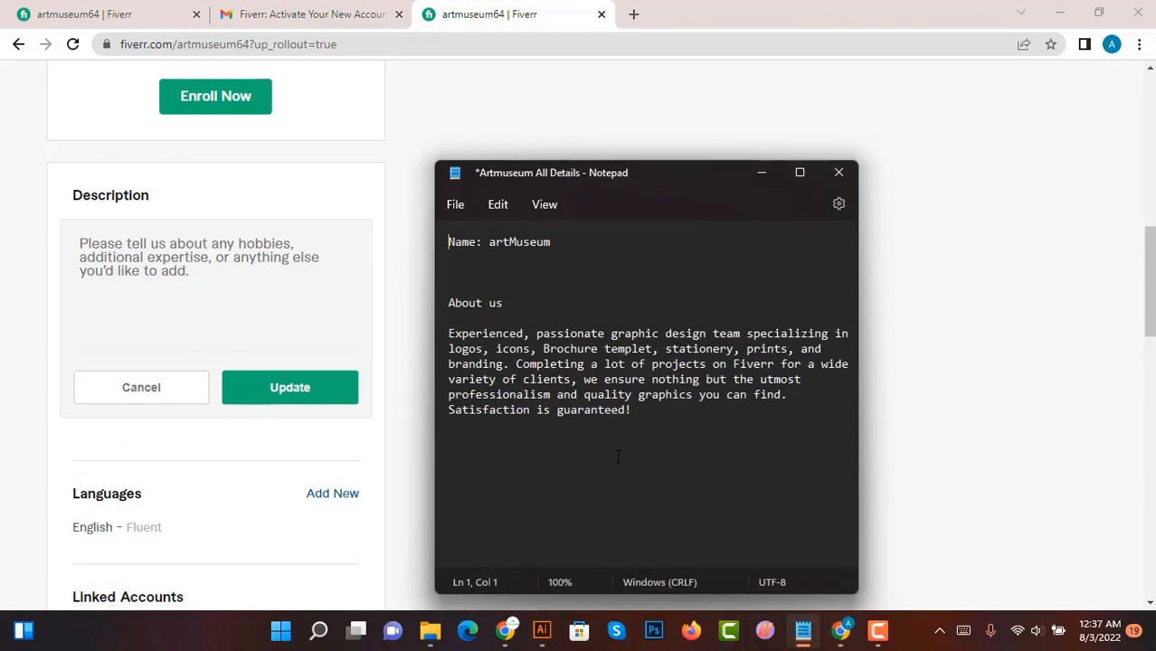
left_click_drag(449, 332, 638, 413)
key("ctrl+c")
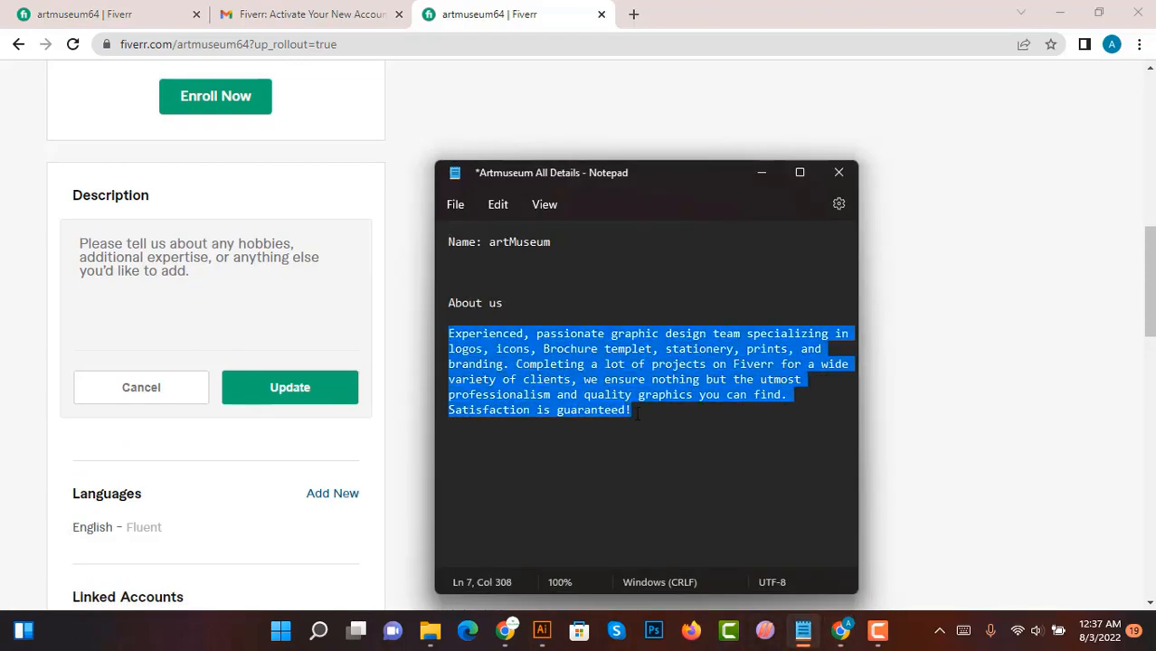
Paste the copied paragraph into the Fiverr profile description and save the update.
left_click(217, 275)
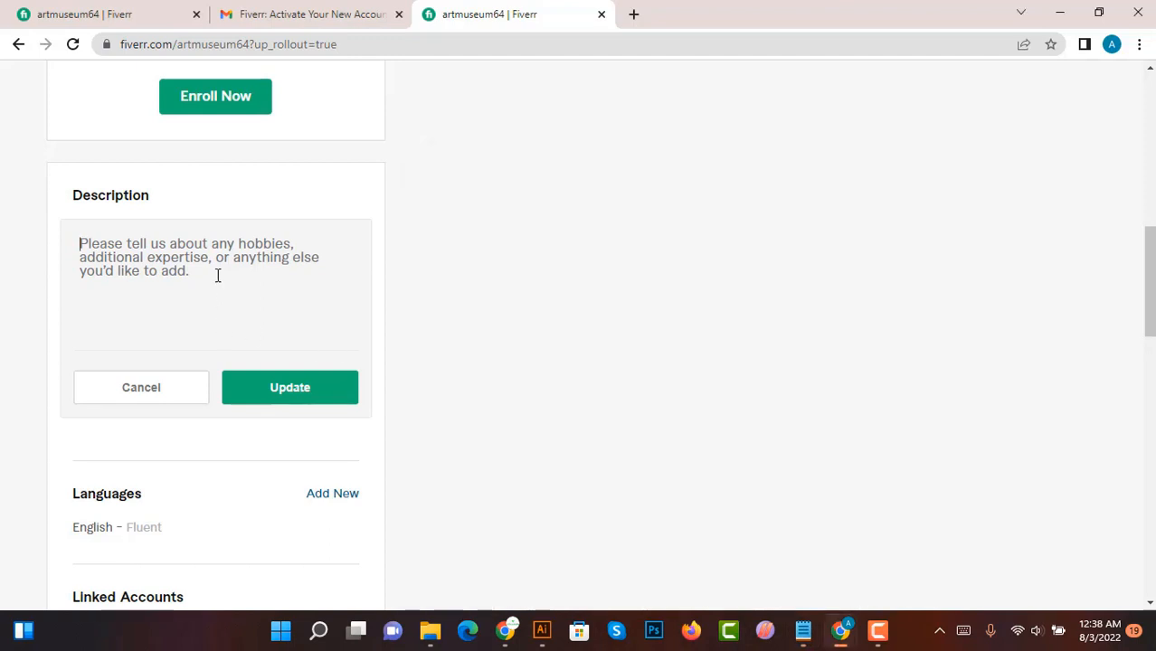
key("ctrl+v")
scroll(223, 283, "up", 1)
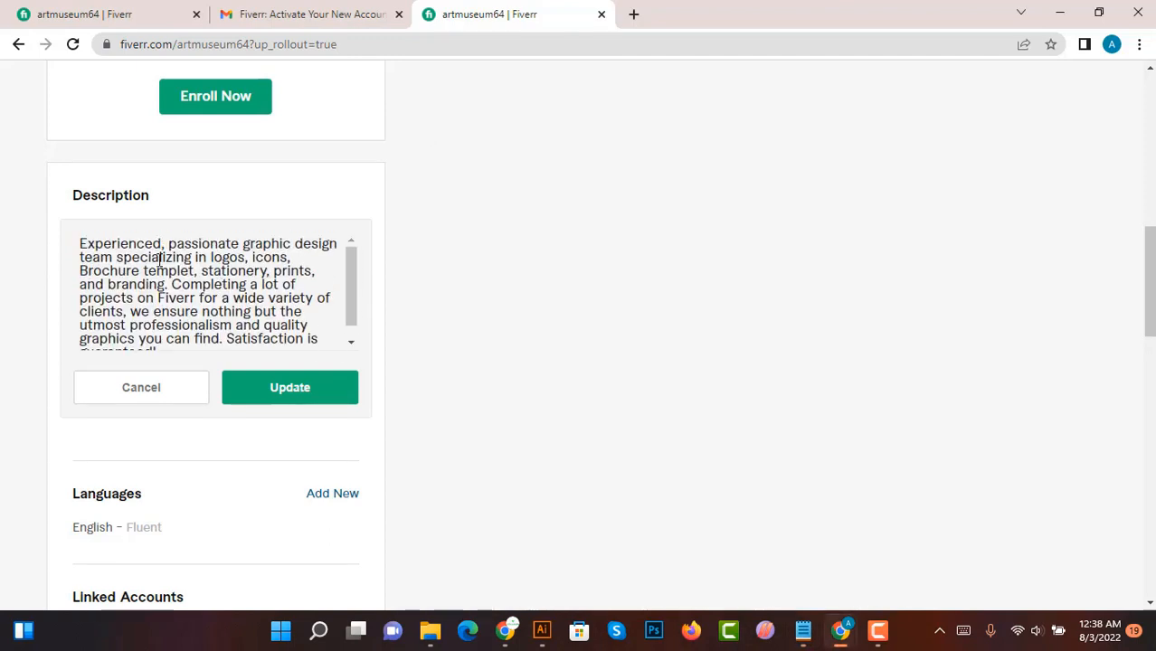
scroll(222, 282, "down", 1)
left_click(356, 384)
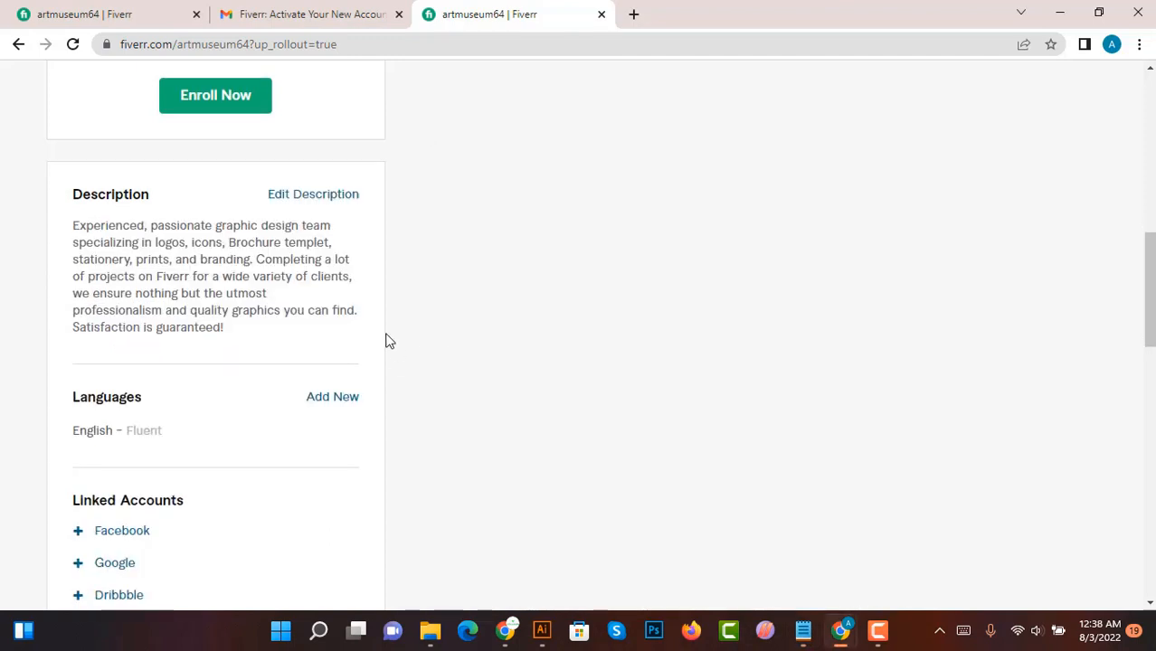
Start a new entry in the Skills section and copy "Logo design" from the skills list in Notepad.
scroll(387, 338, "down", 4)
scroll(388, 340, "down", 3)
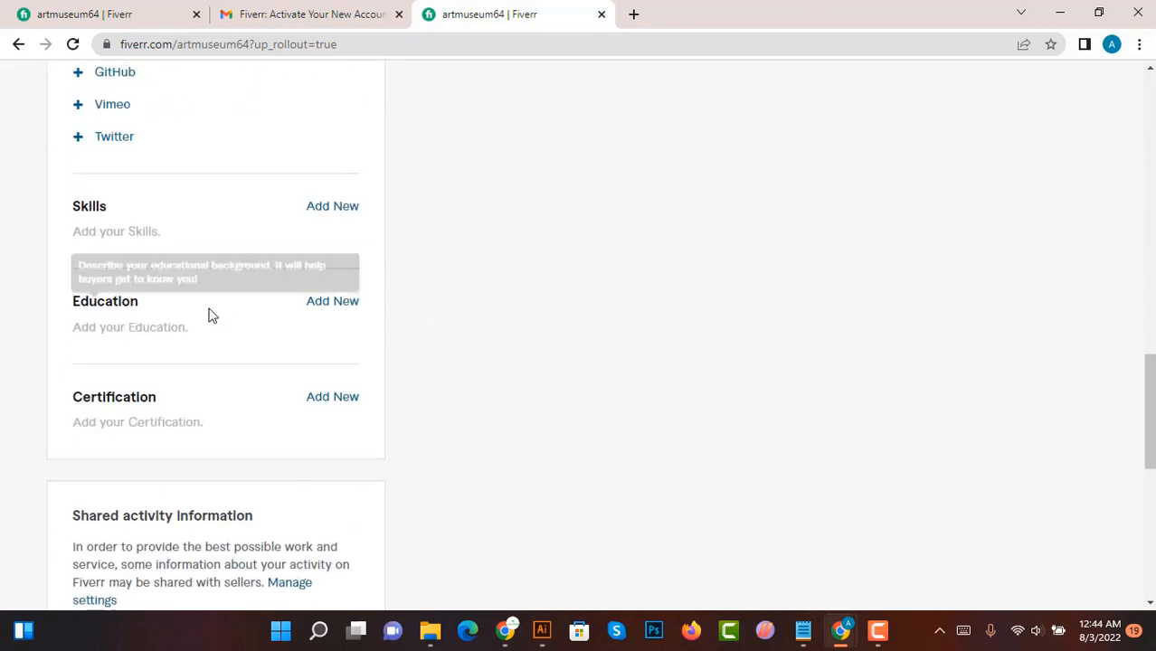
scroll(209, 312, "up", 1)
left_click(353, 287)
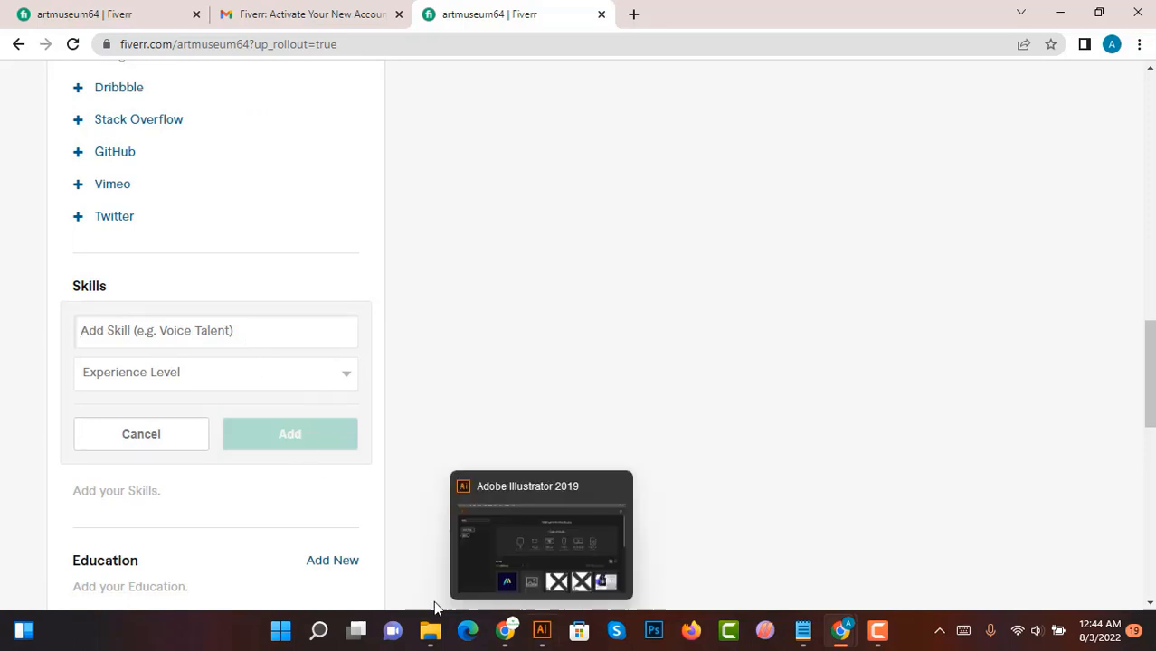
left_click(803, 630)
triple_click(484, 392)
key("ctrl+c")
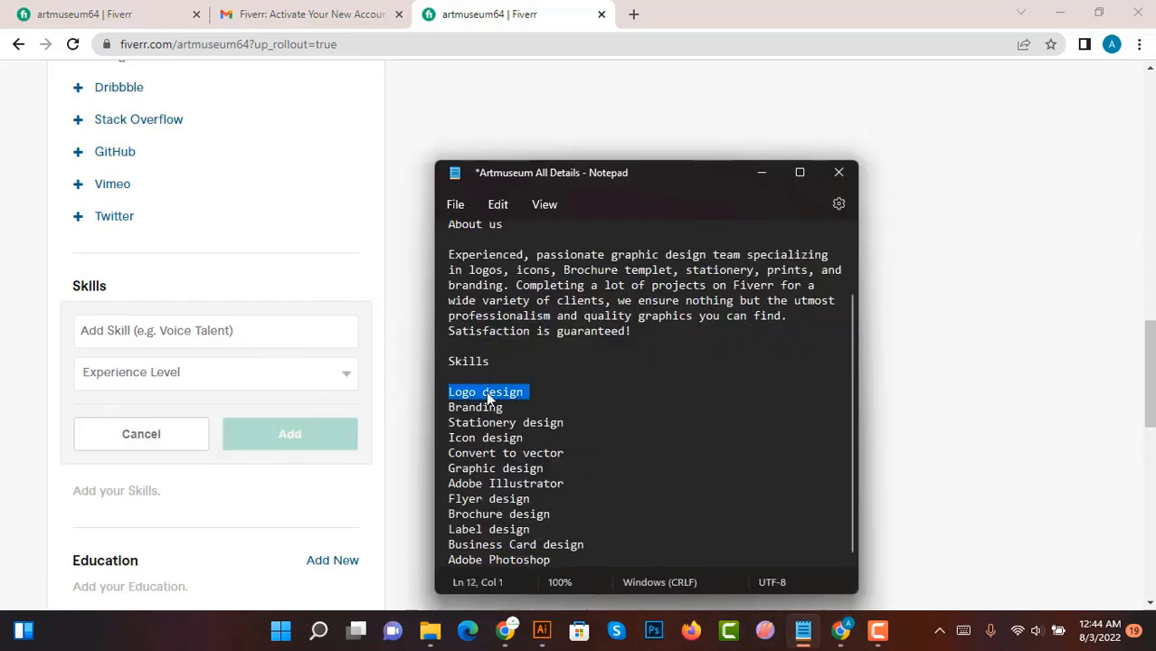
Paste "Logo design" as the Fiverr skill, set its experience level to Expert and add it.
left_click(181, 331)
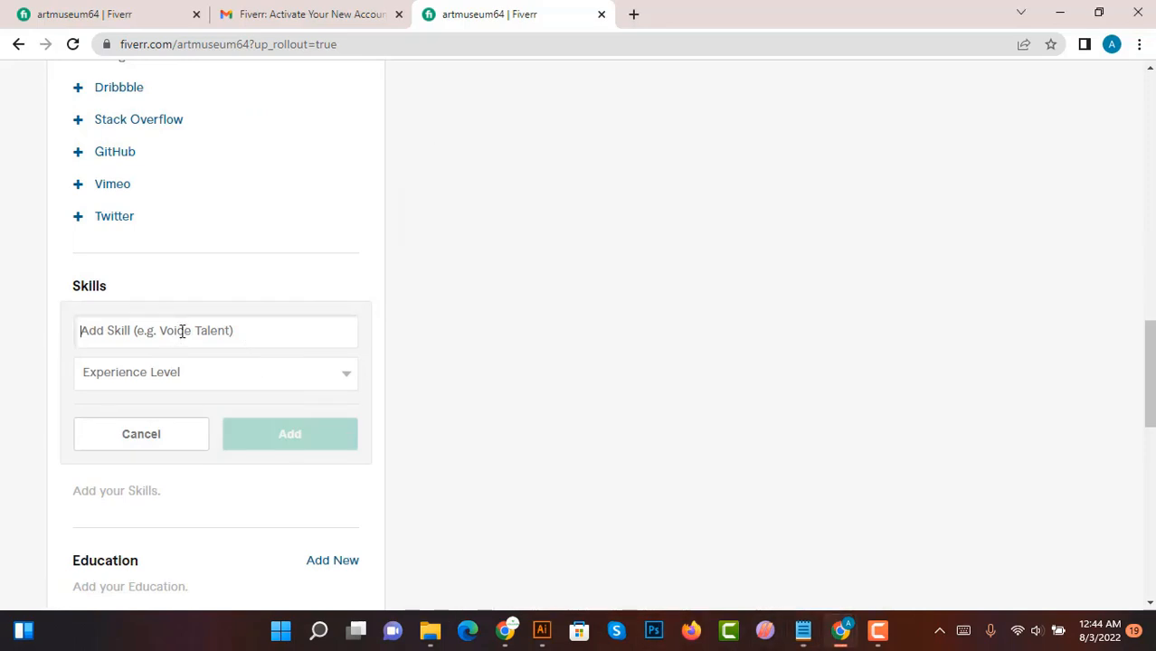
key("ctrl+v")
left_click(186, 373)
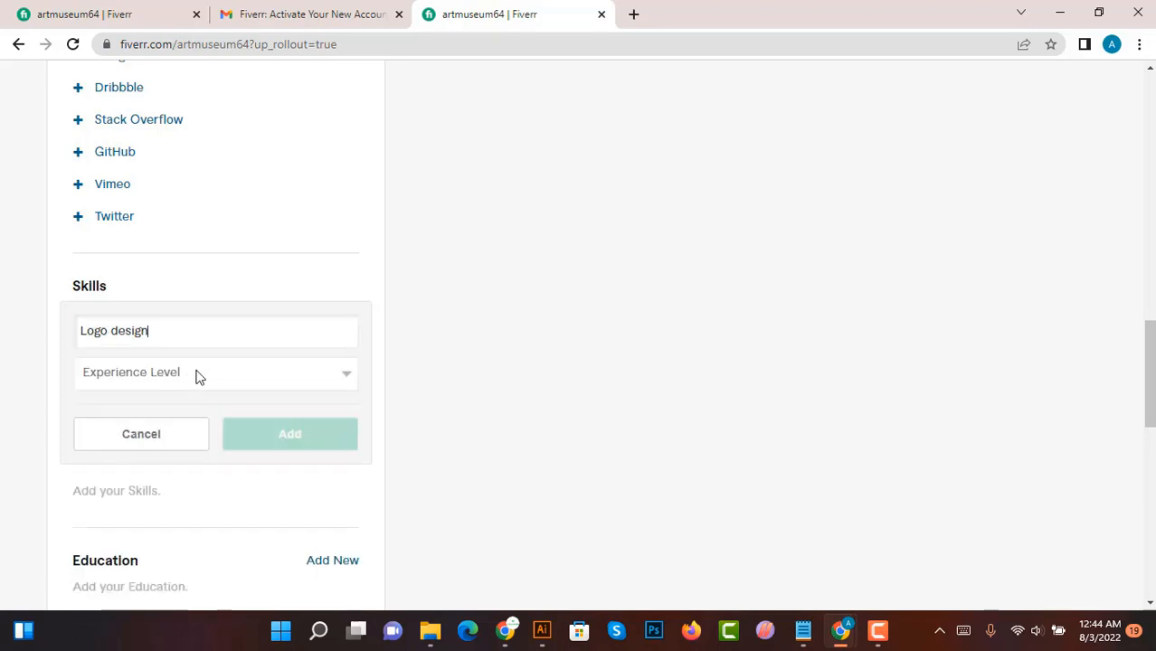
left_click(200, 377)
left_click(150, 426)
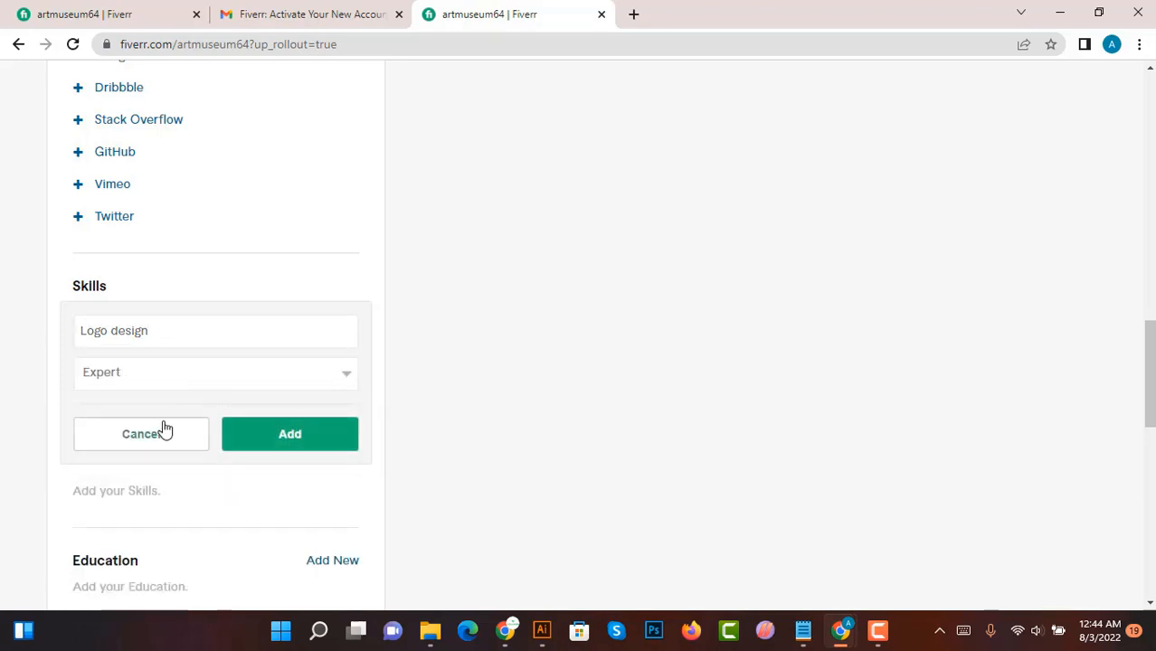
left_click(292, 436)
Copy "Branding" from the Notepad skills list and add it to the Fiverr profile as an Expert skill.
left_click(333, 288)
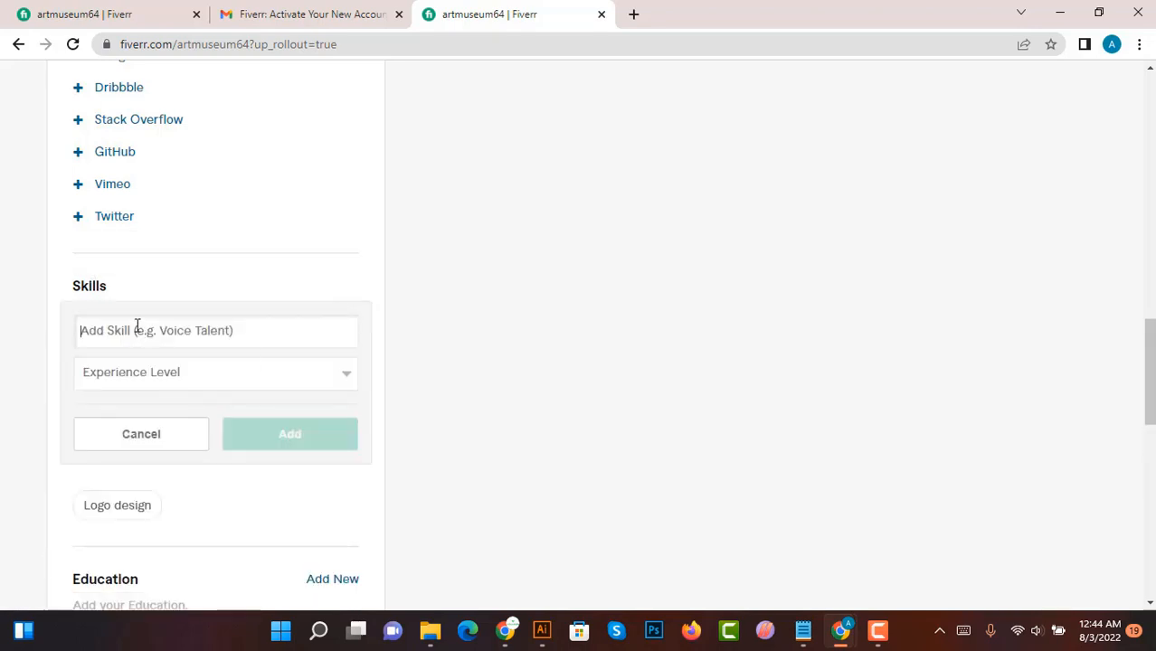
left_click(802, 630)
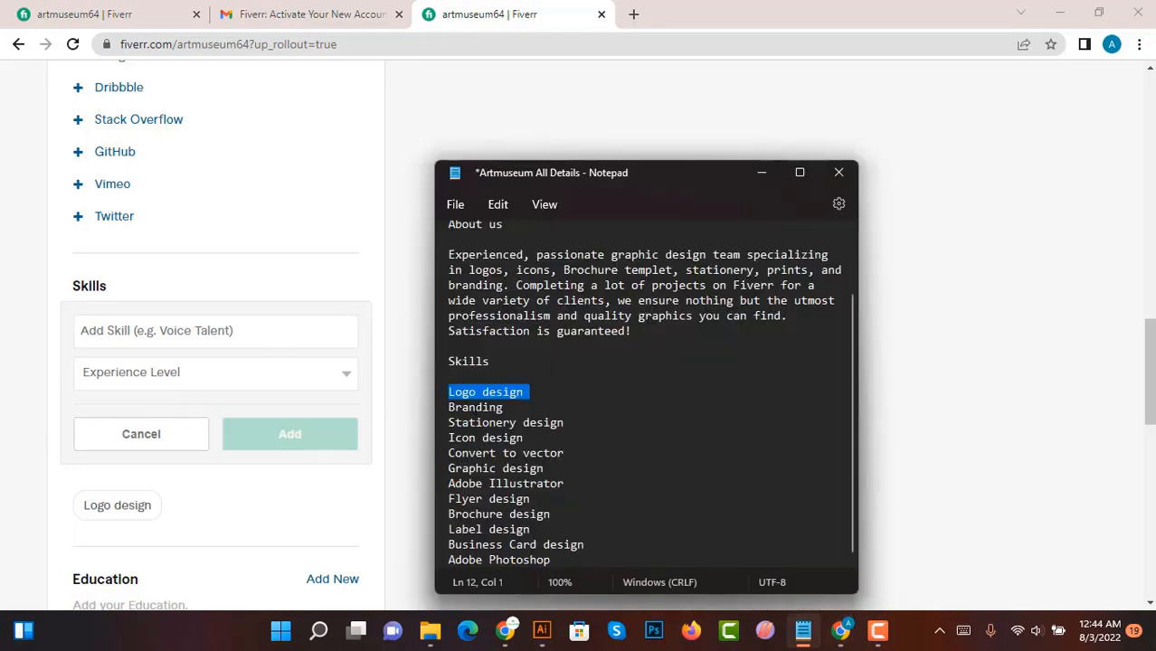
double_click(475, 407)
key("ctrl+c")
left_click(194, 331)
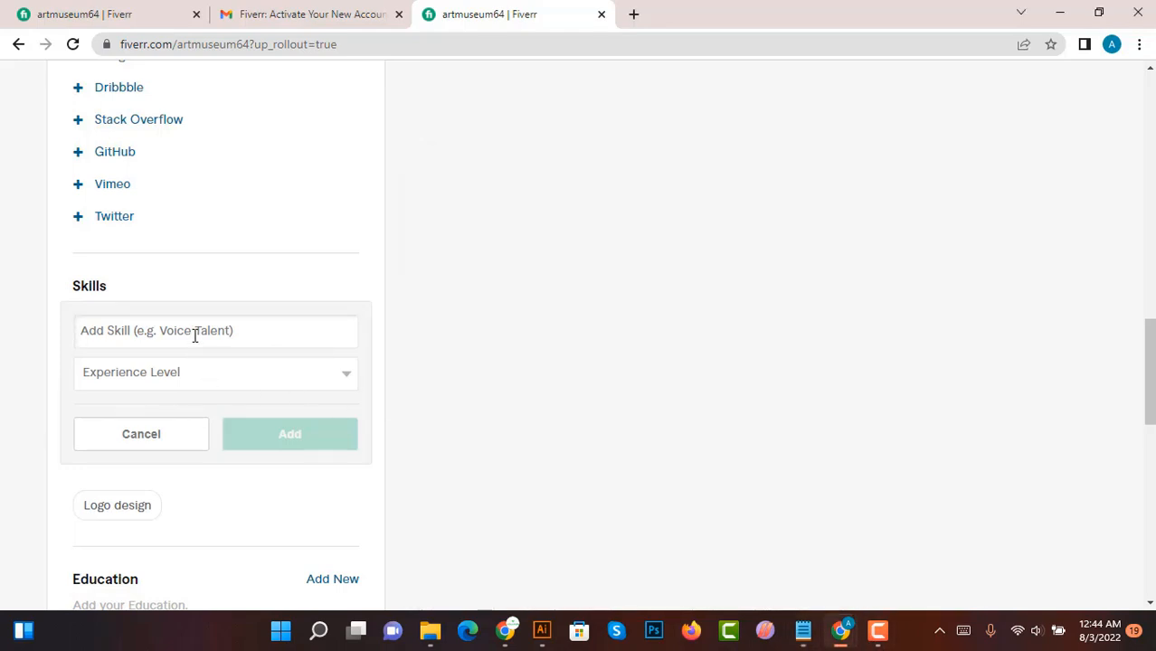
key("ctrl+v")
left_click(209, 372)
left_click(209, 376)
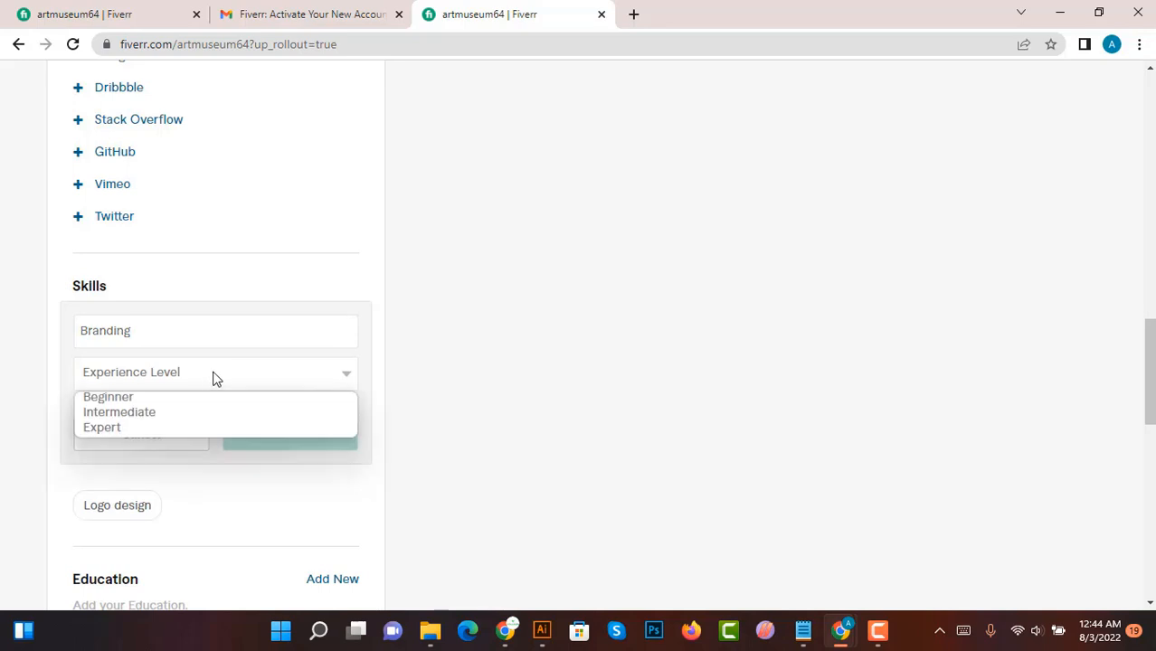
left_click(139, 423)
left_click(306, 438)
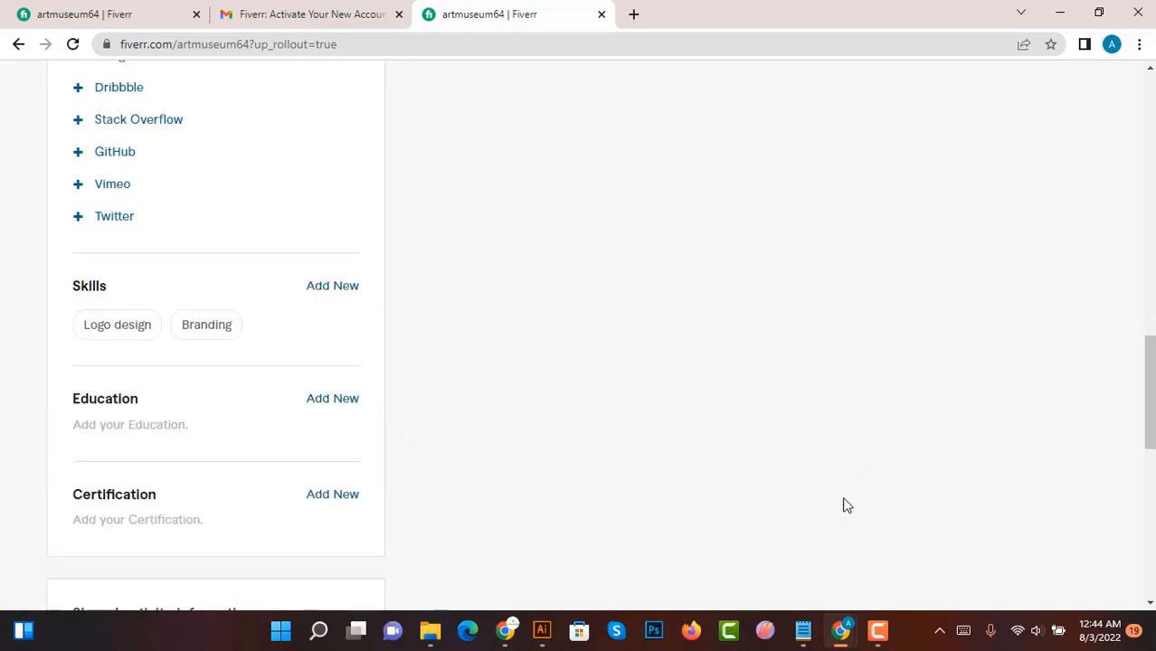
Copy "Stationery design" from the Notepad skills list and enter it as a new Fiverr skill with the Expert level.
left_click(803, 631)
triple_click(501, 425)
key("ctrl+c")
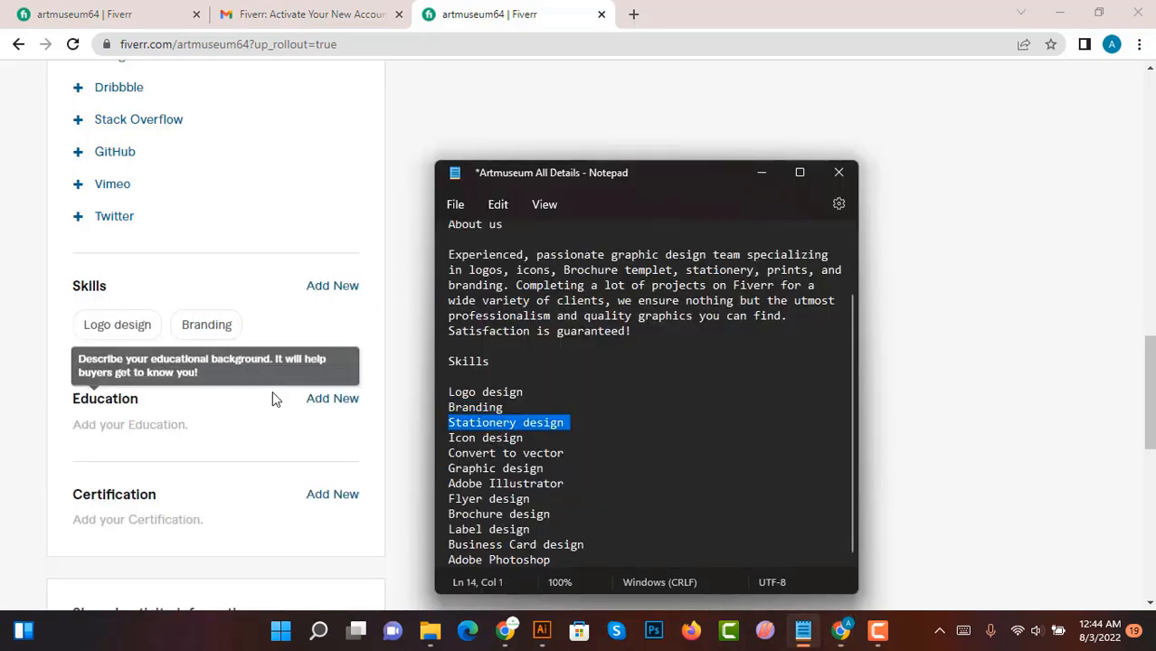
left_click(335, 290)
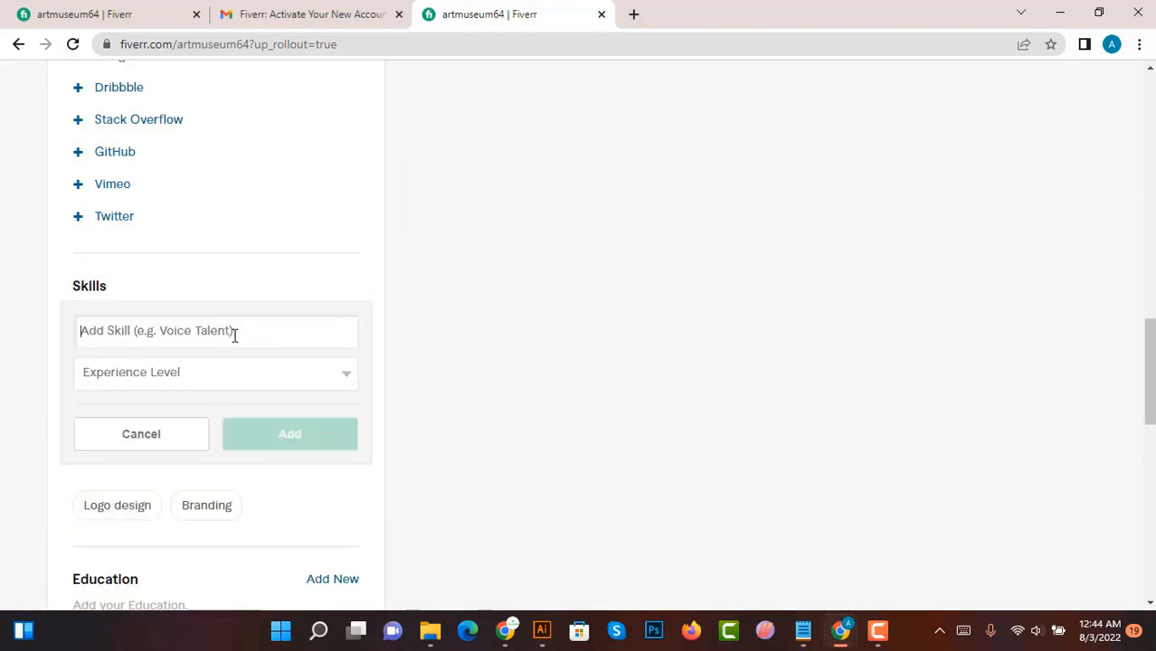
key("ctrl+v")
left_click(150, 364)
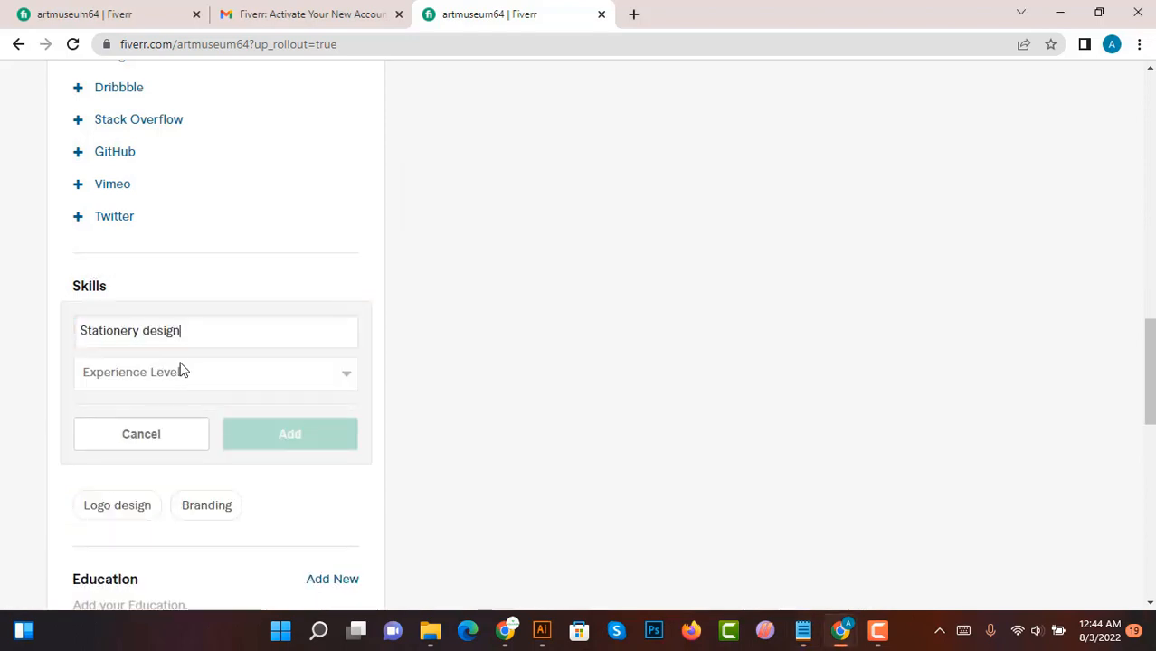
left_click(213, 375)
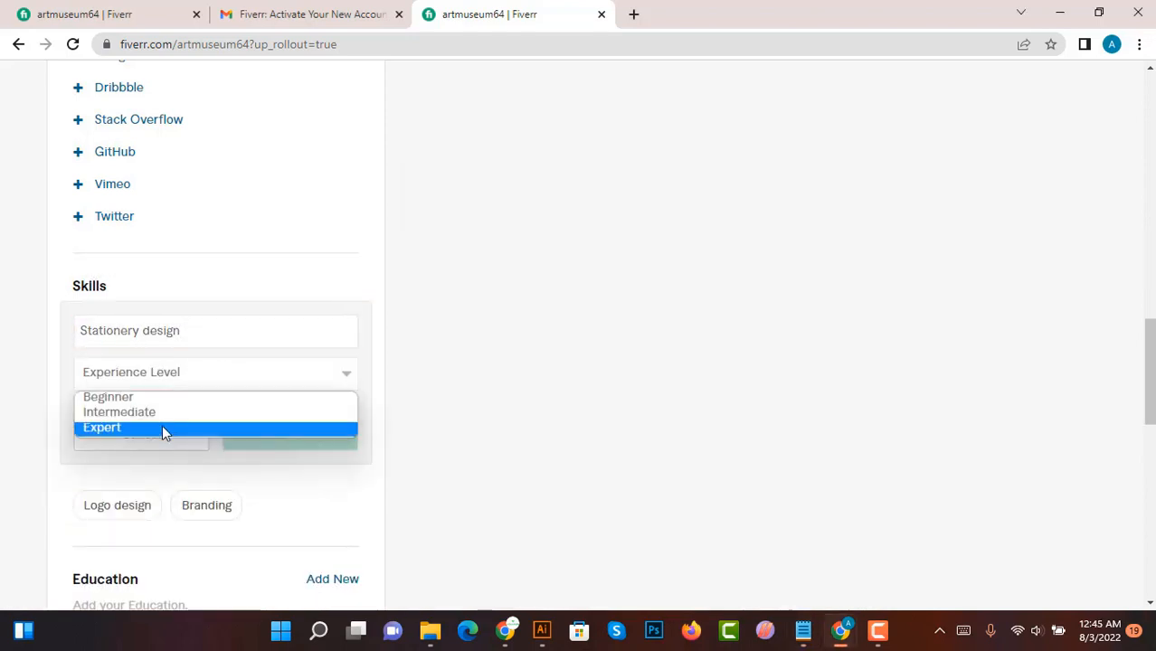
left_click(162, 429)
Switch to Notepad and copy "Icon design" from the skills list.
left_click(802, 630)
left_click(461, 437)
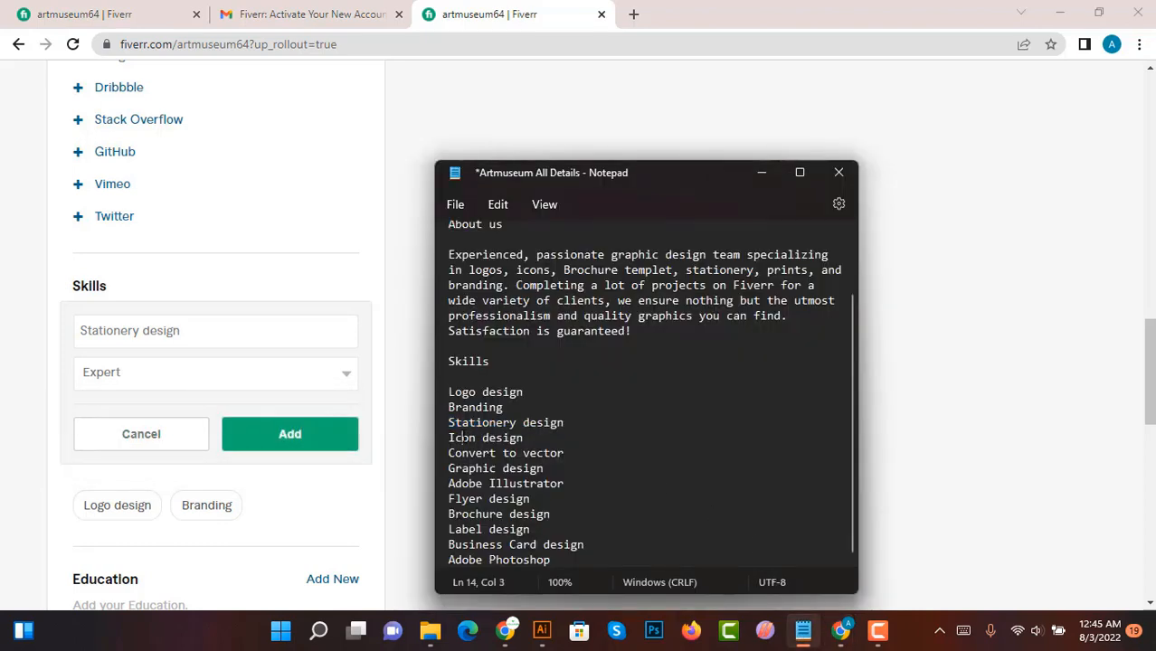
triple_click(462, 438)
key("ctrl+c")
Return to Fiverr, select the suggested skill "Stationery design", keep its level at Expert and add it.
left_click(222, 331)
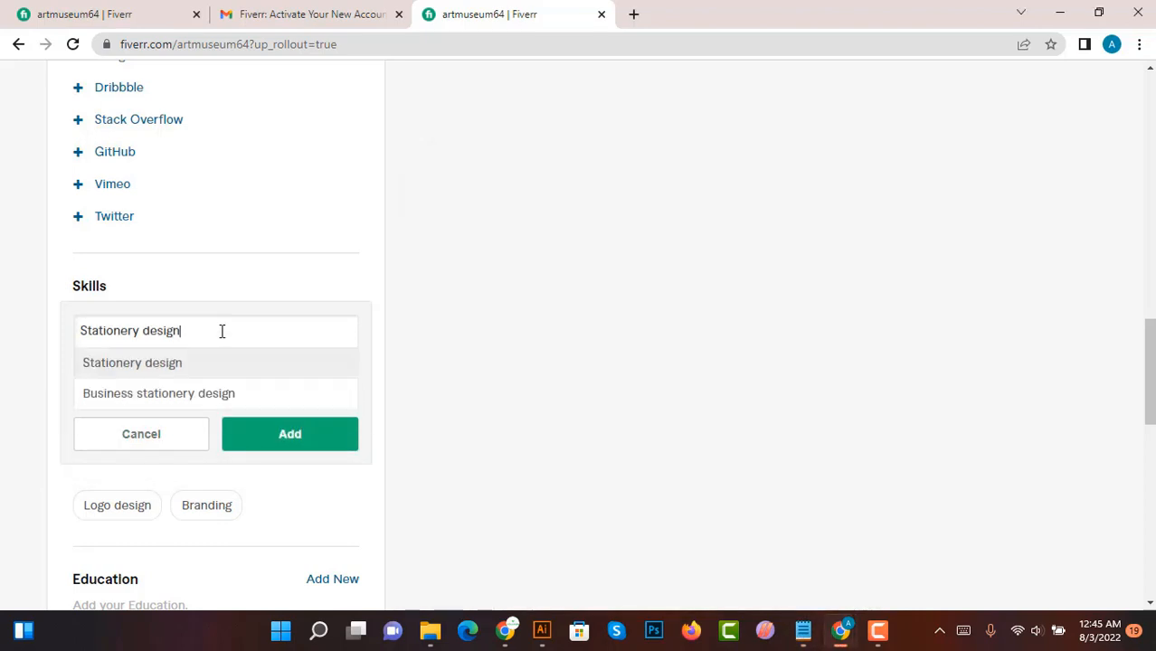
left_click(190, 363)
left_click(347, 369)
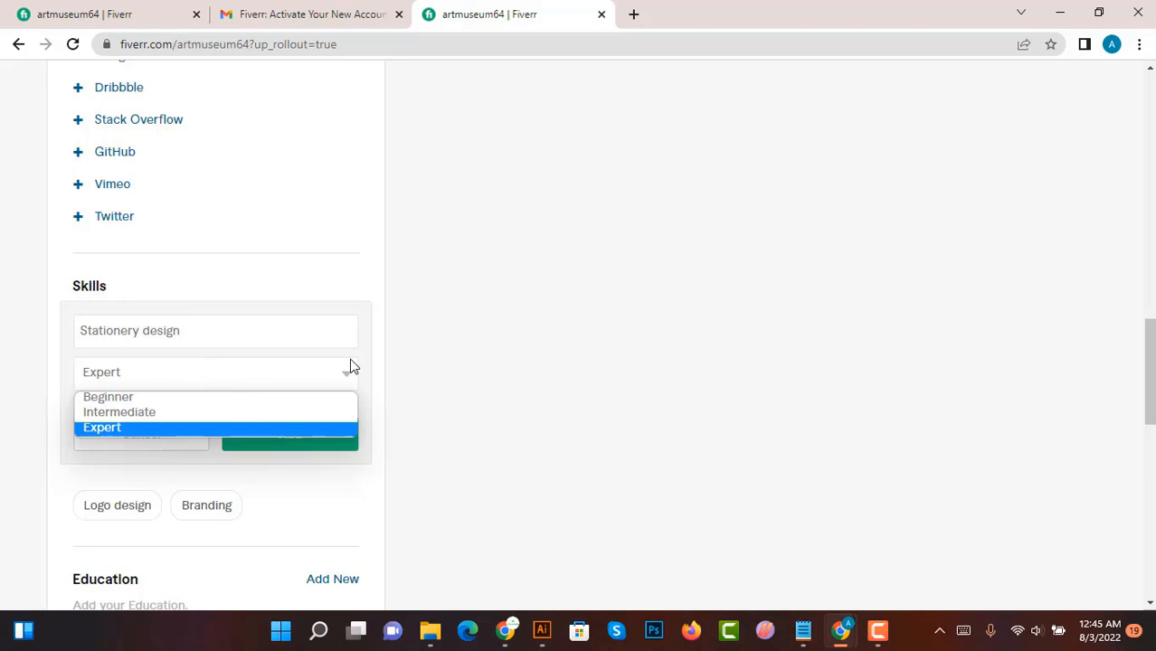
left_click(328, 425)
left_click(328, 443)
Start a new skill entry, paste "Icon design", set its experience level to Expert and add it.
left_click(348, 302)
left_click(219, 330)
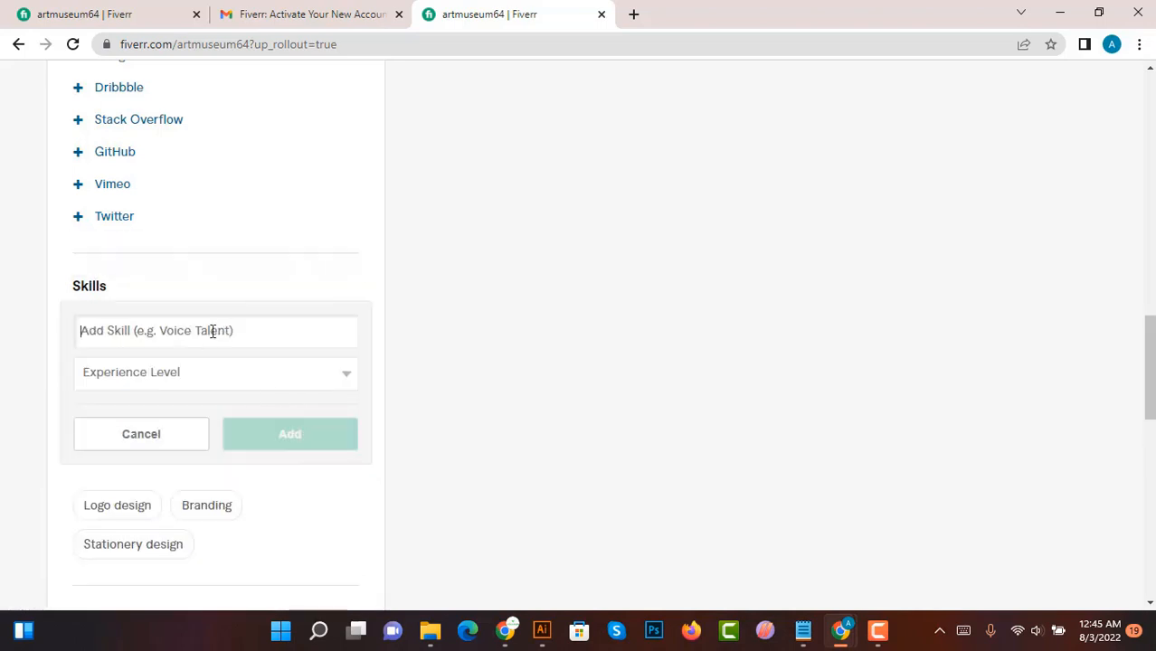
key("ctrl+v")
left_click(152, 366)
left_click(169, 374)
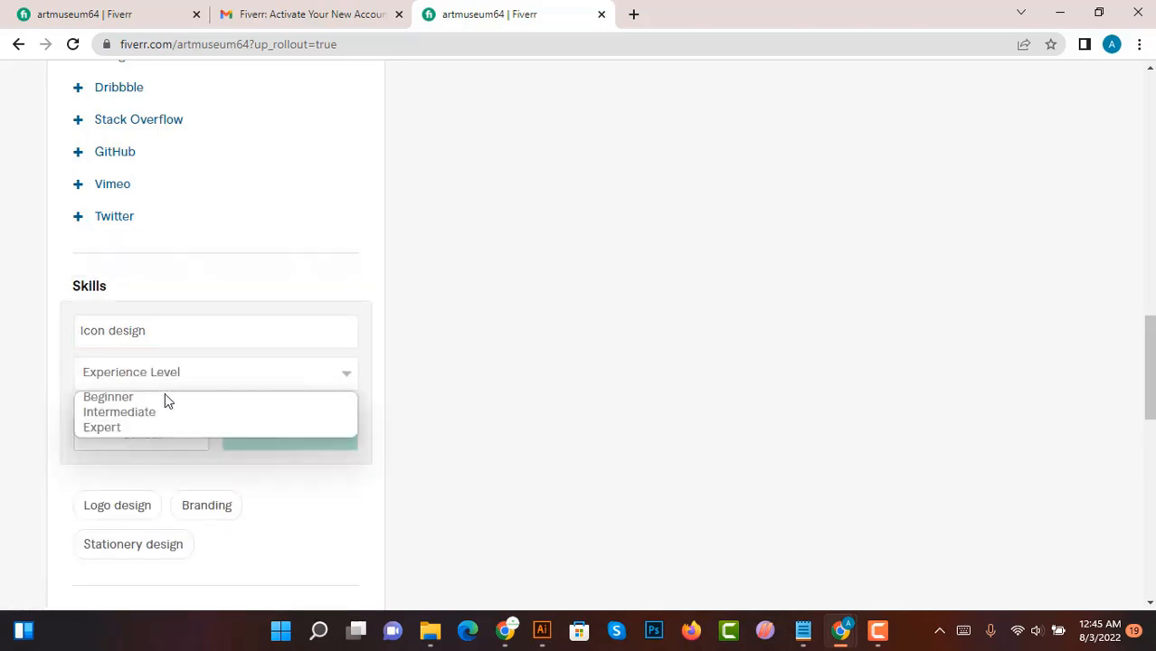
left_click(186, 426)
left_click(299, 432)
Copy "Convert to vector" from the Notepad skills list and add it to the Fiverr profile as an Expert skill.
left_click(336, 287)
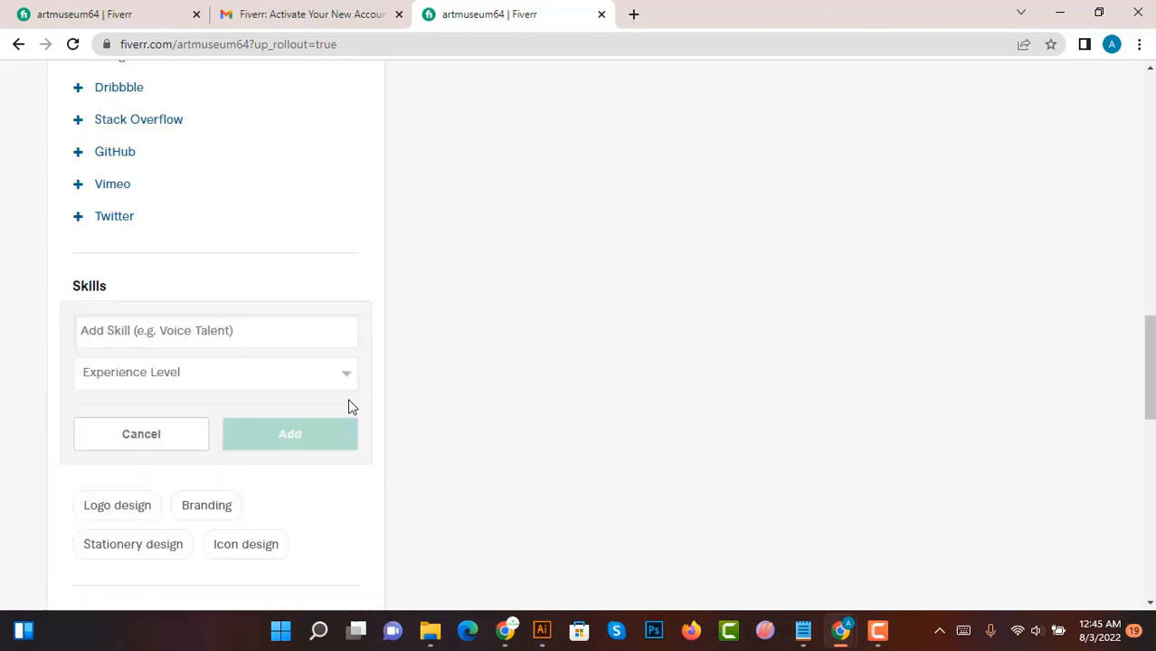
left_click(800, 633)
triple_click(488, 455)
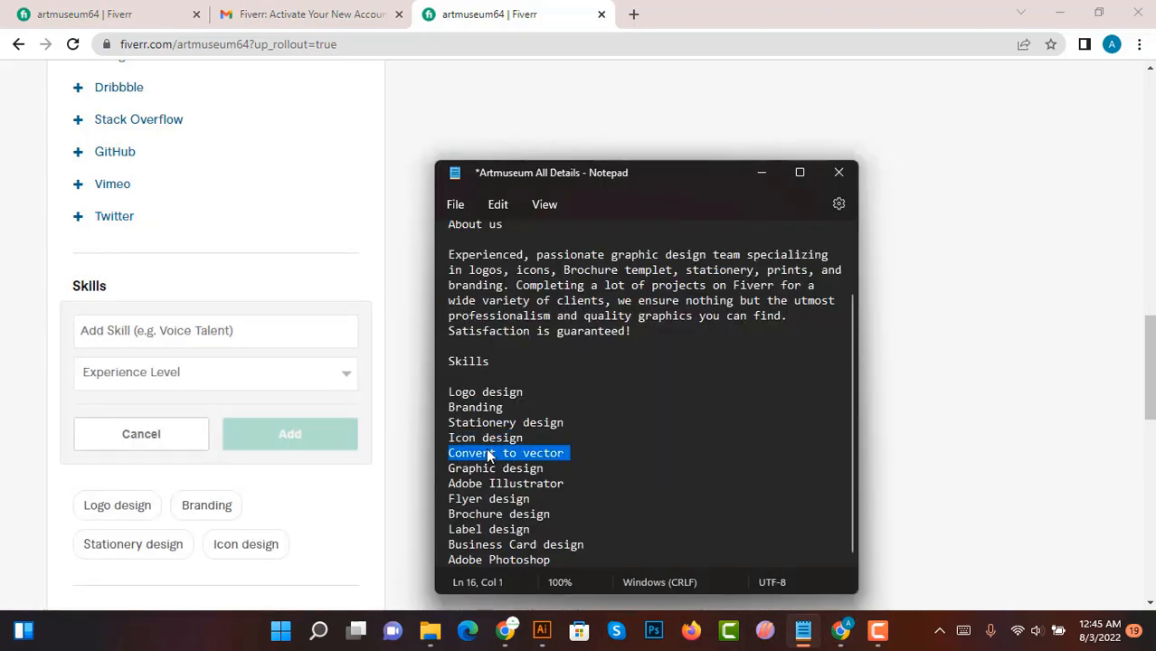
key("ctrl+c")
left_click(302, 330)
key("ctrl+v")
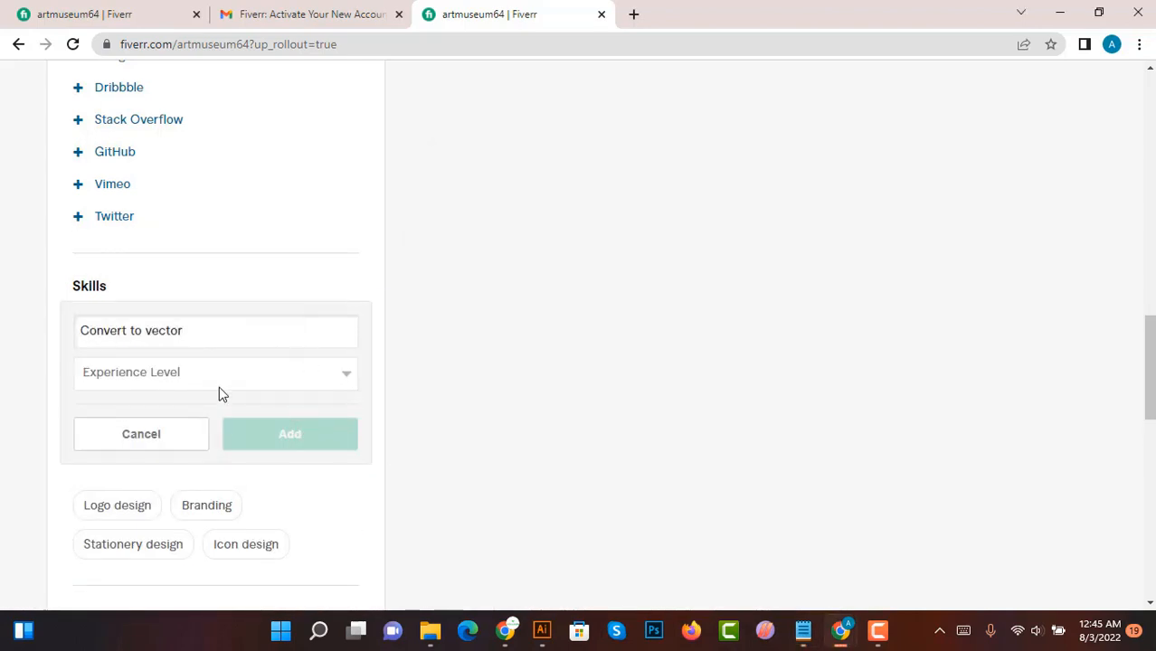
left_click(217, 375)
left_click(217, 428)
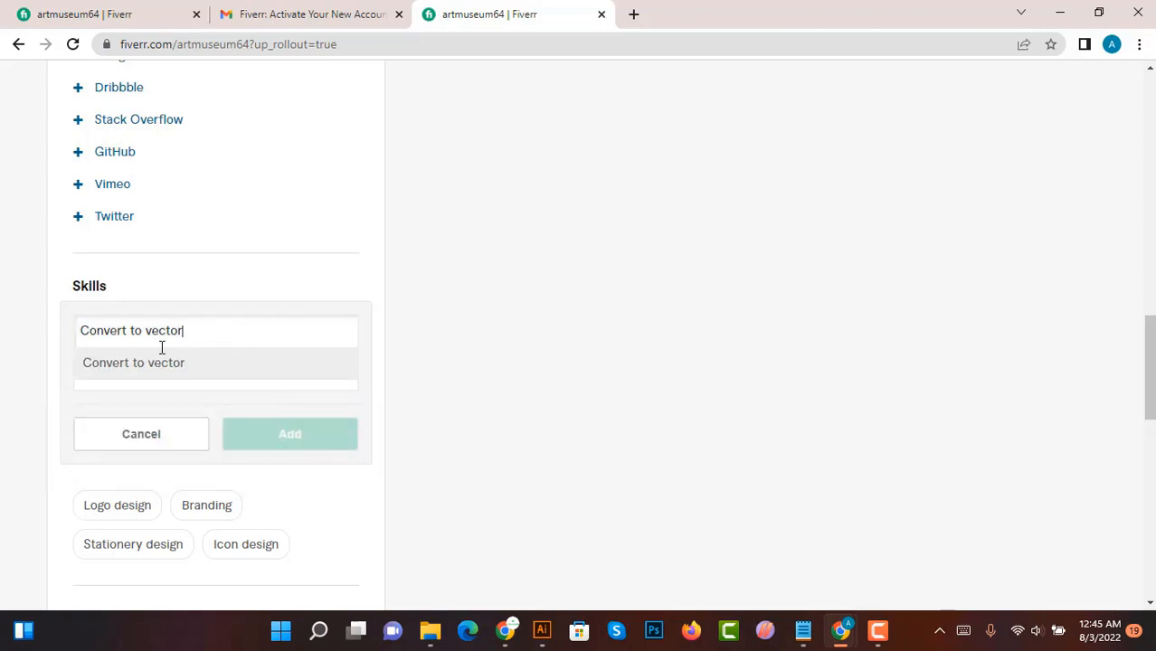
left_click(161, 359)
left_click(284, 433)
Copy "Graphic design" from the Notepad skills list and add it to the Fiverr profile as an Expert skill.
left_click(332, 284)
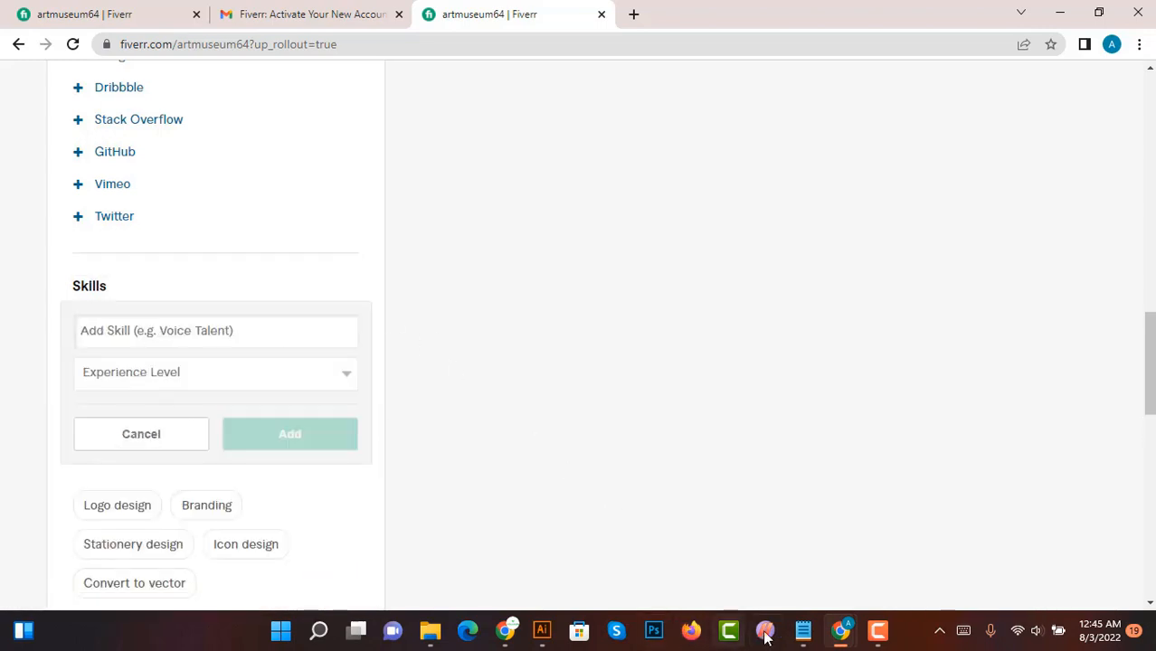
left_click(803, 630)
left_click_drag(545, 469, 448, 468)
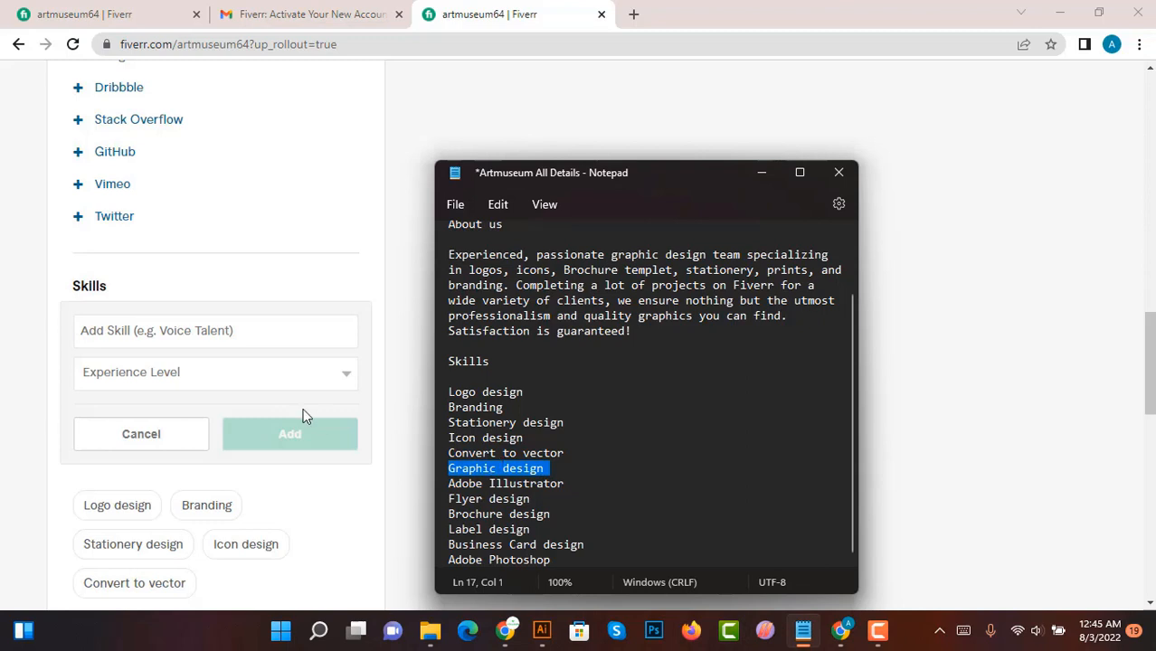
left_click(294, 335)
key("ctrl+v")
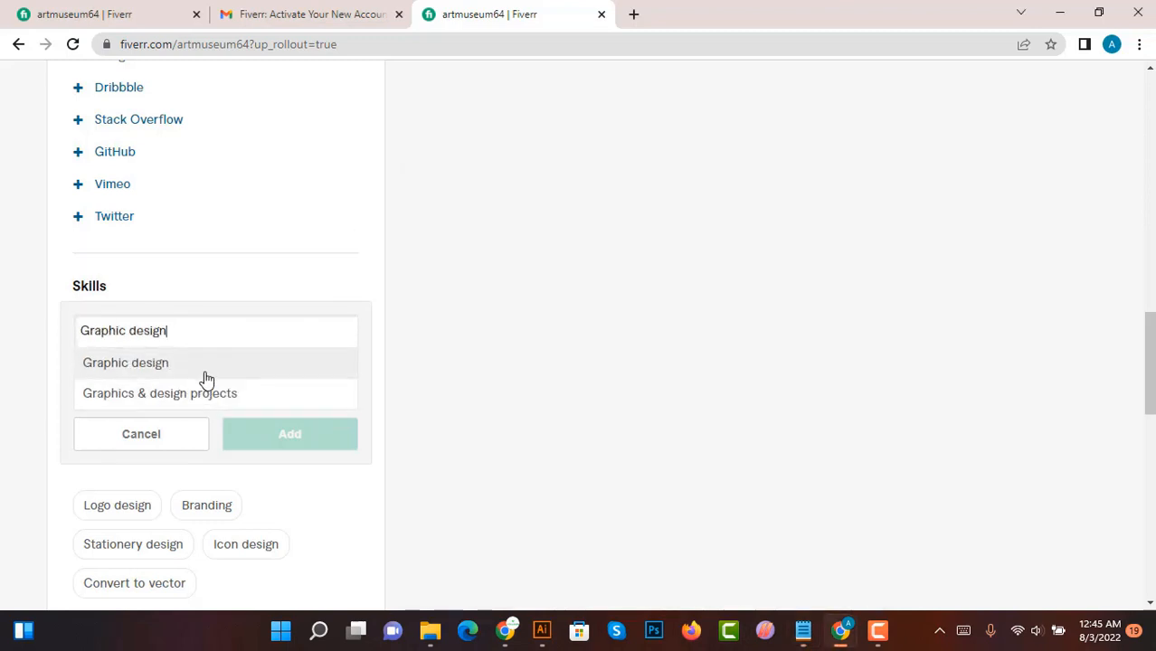
left_click(206, 371)
left_click(214, 372)
left_click(181, 424)
left_click(237, 436)
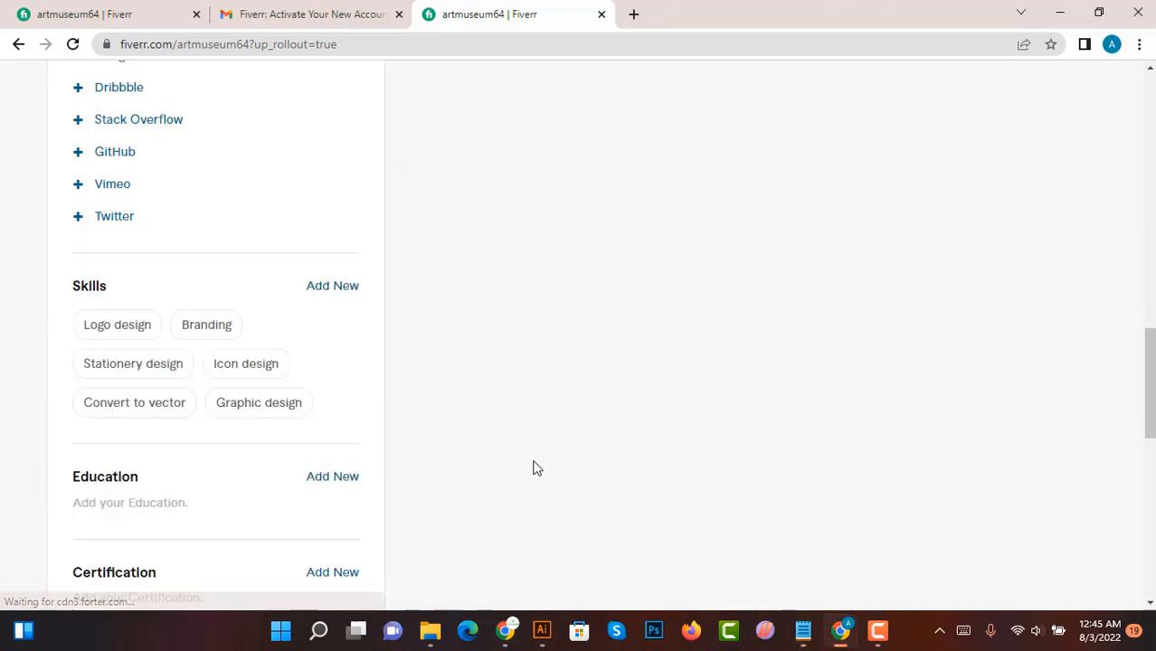
Copy "Adobe Illustrator" from the Notepad skills list and add it to the Fiverr profile as an Expert skill.
left_click(803, 630)
mouse_move(450, 484)
left_mouse_down()
mouse_move(489, 484)
mouse_move(452, 498)
left_mouse_up()
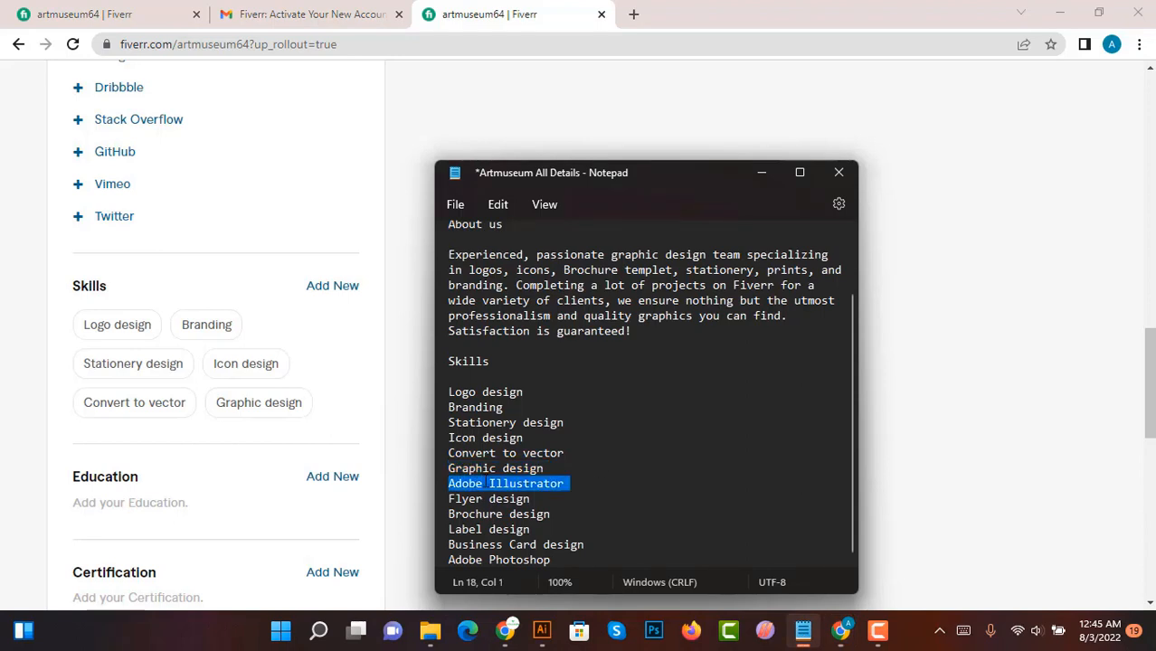
left_click(332, 285)
left_click(245, 330)
key("ctrl+v")
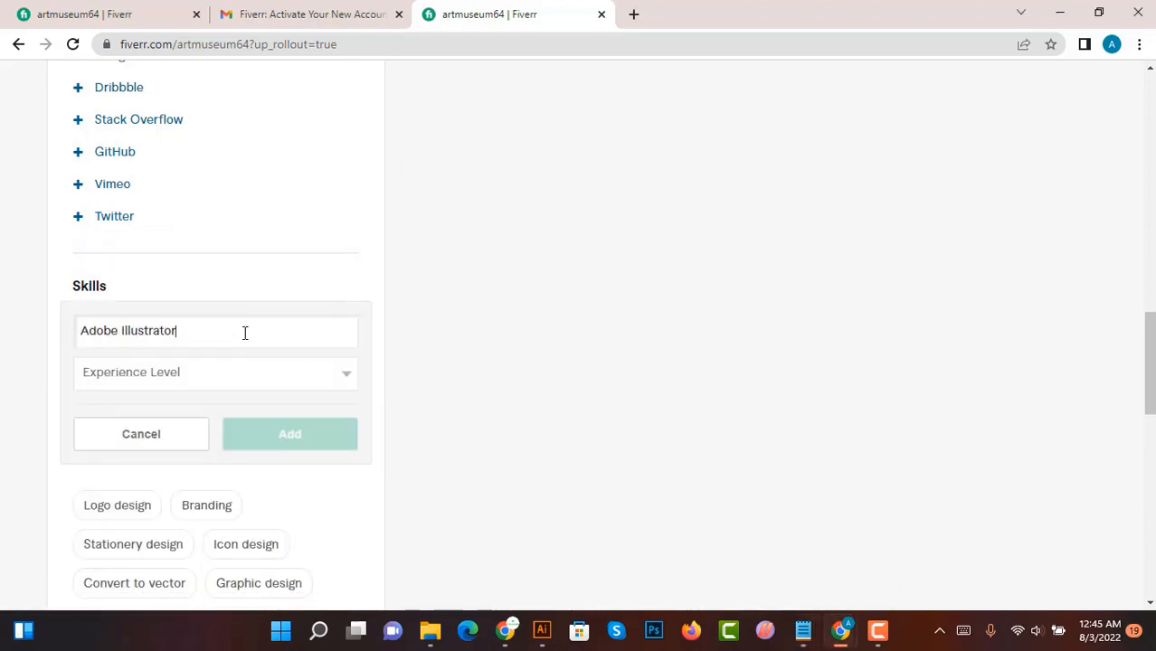
left_click(197, 365)
left_click(175, 428)
left_click(328, 430)
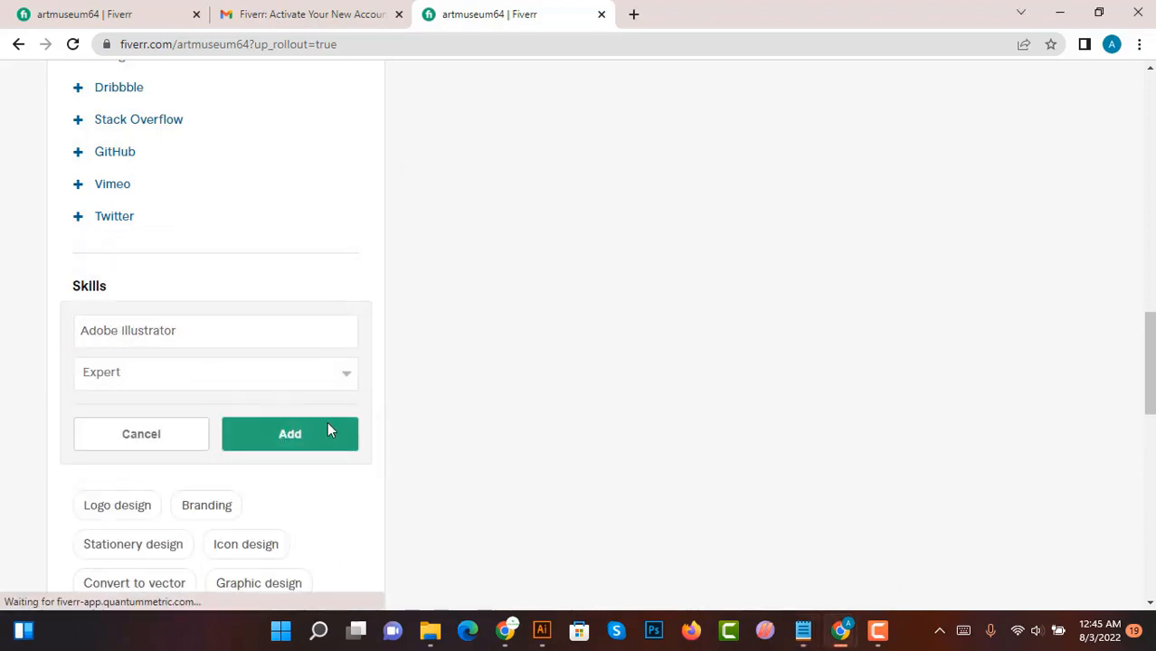
Copy "Flyer design" from the Notepad skills list and add it to the Fiverr profile as an Expert skill.
left_click(802, 635)
double_click(477, 503)
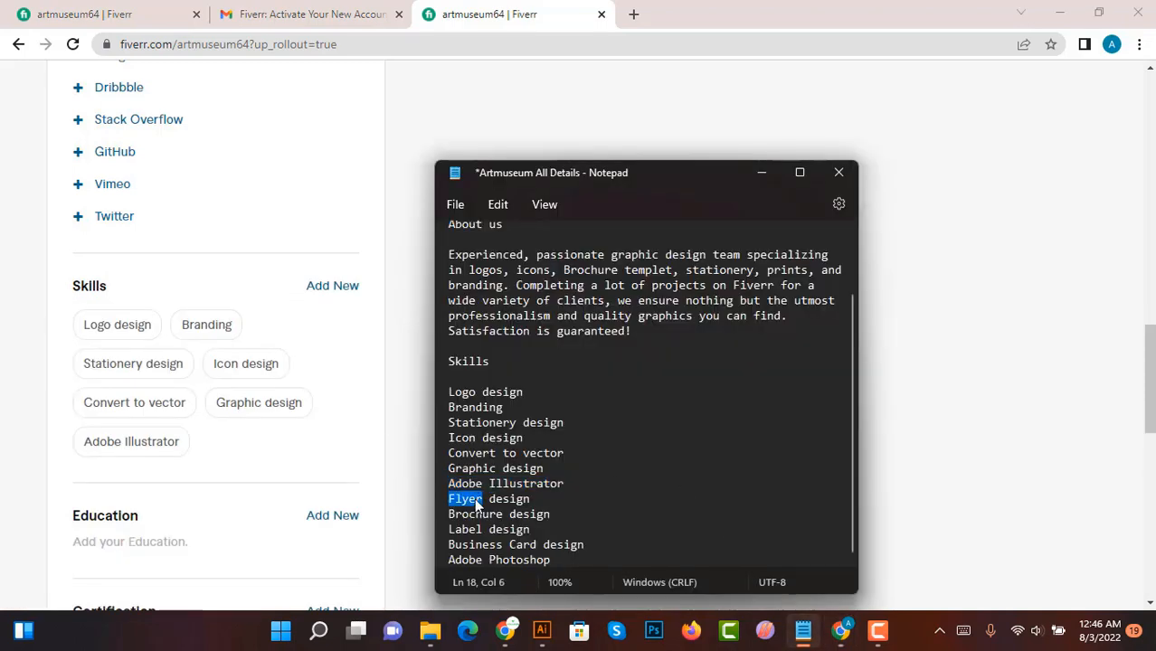
left_click(348, 344)
left_click(332, 286)
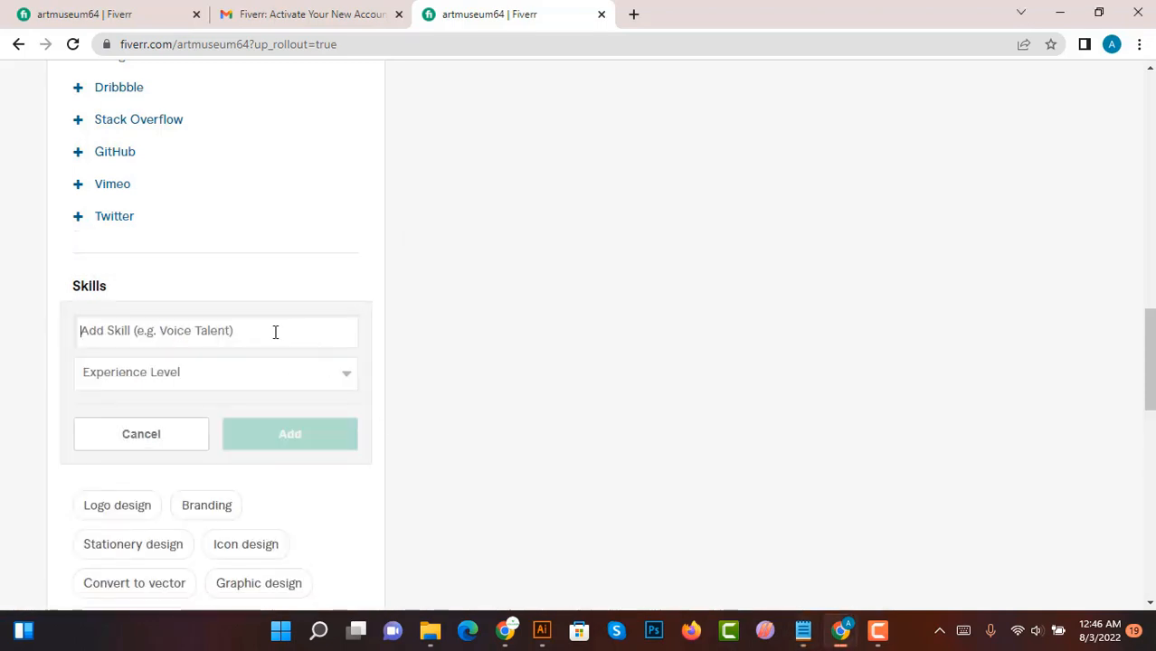
left_click(228, 362)
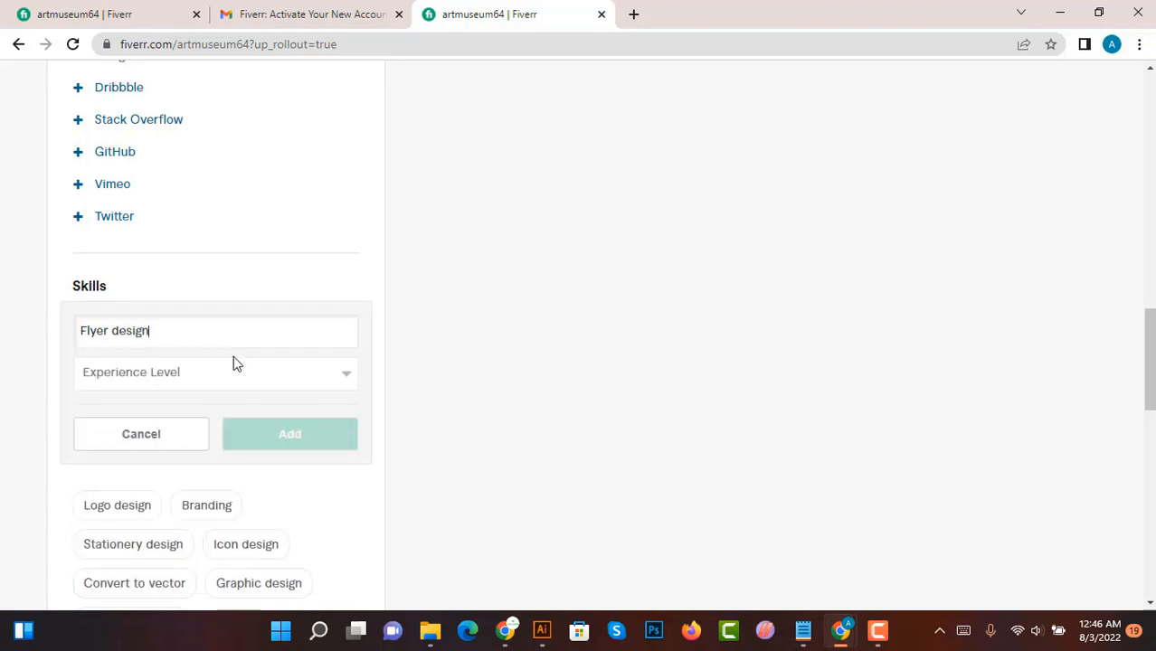
left_click(233, 369)
left_click(177, 429)
left_click(366, 434)
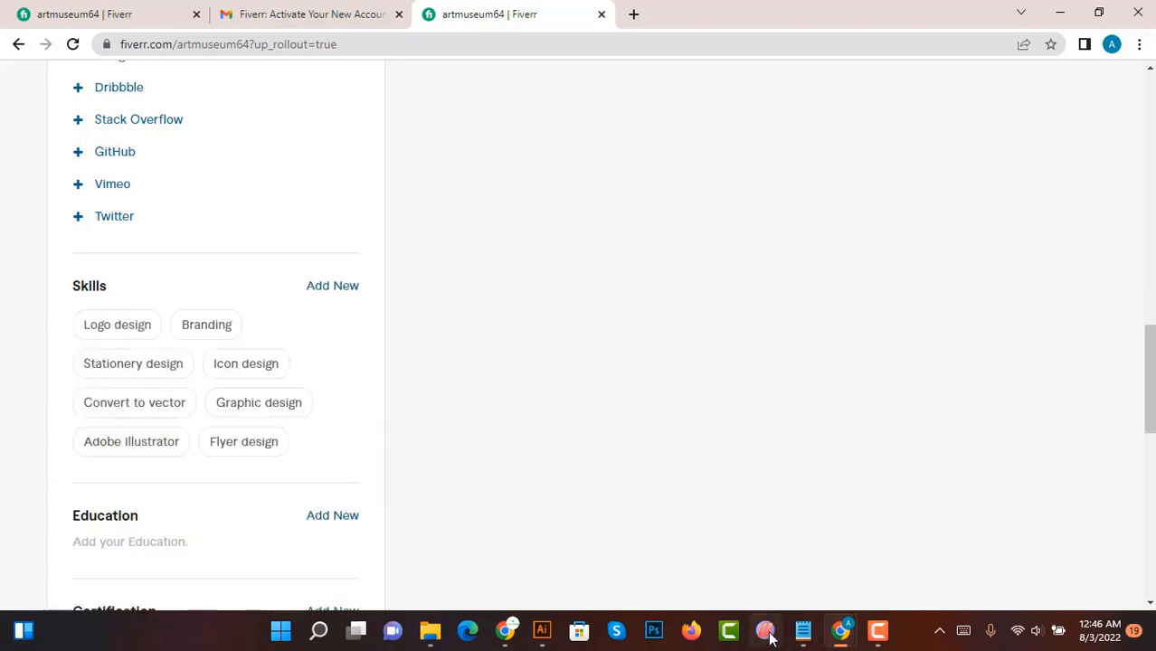
Copy "Brochure design" from the Notepad skills list and add it to the Fiverr profile as an Expert skill.
left_click(803, 631)
triple_click(493, 515)
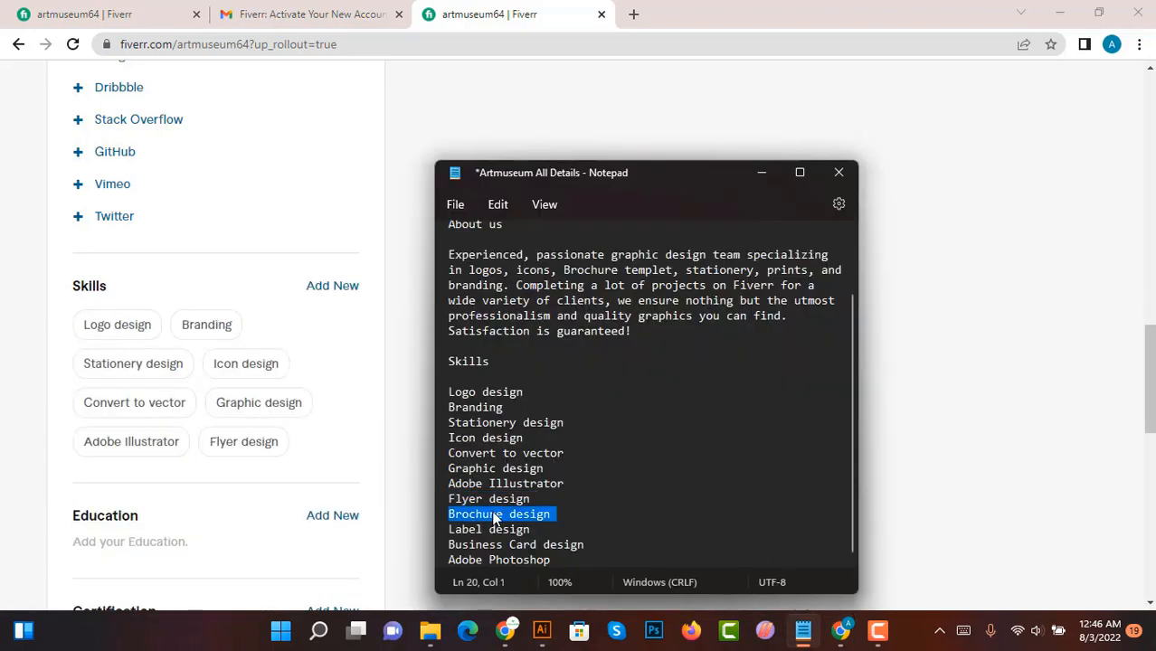
left_click(335, 287)
left_click(191, 331)
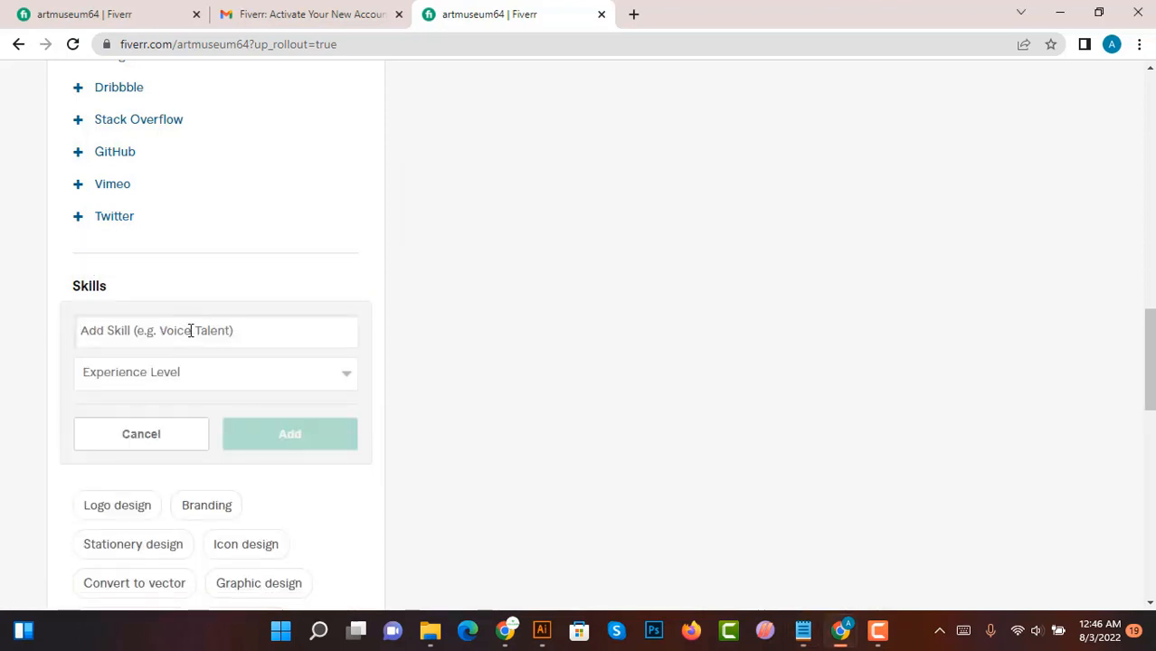
key("ctrl+v")
left_click(188, 364)
left_click(197, 371)
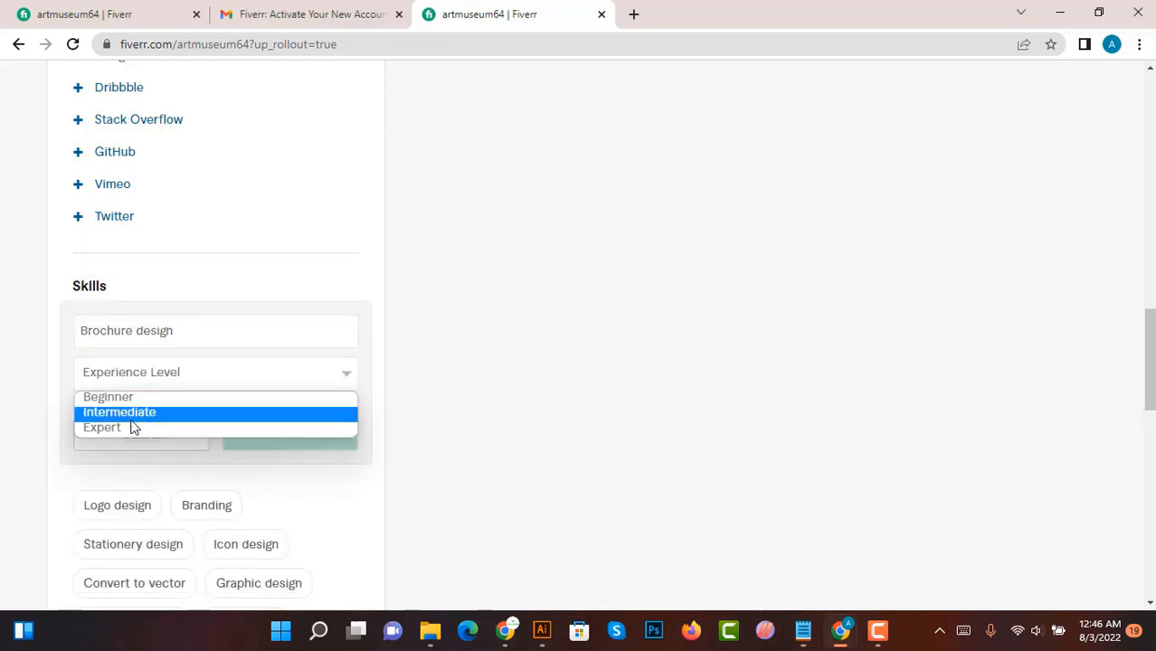
left_click(132, 426)
left_click(283, 434)
Copy "Label design" from the Notepad skills list and add it to the Fiverr profile as an Expert skill.
left_click(804, 630)
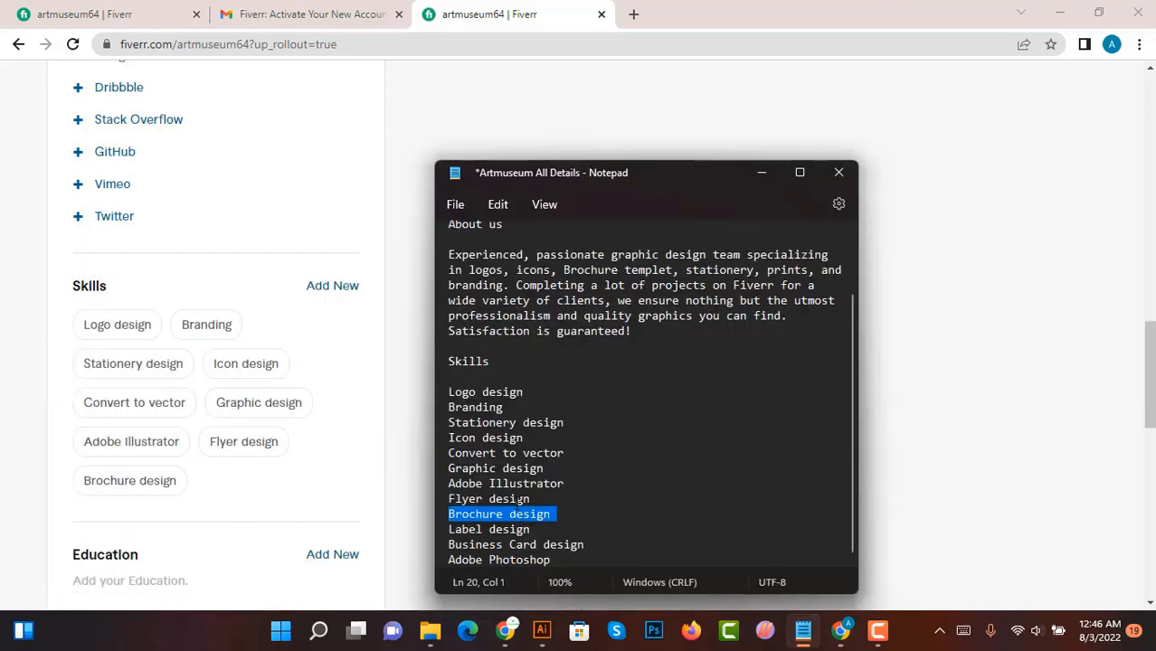
triple_click(487, 530)
left_click(355, 407)
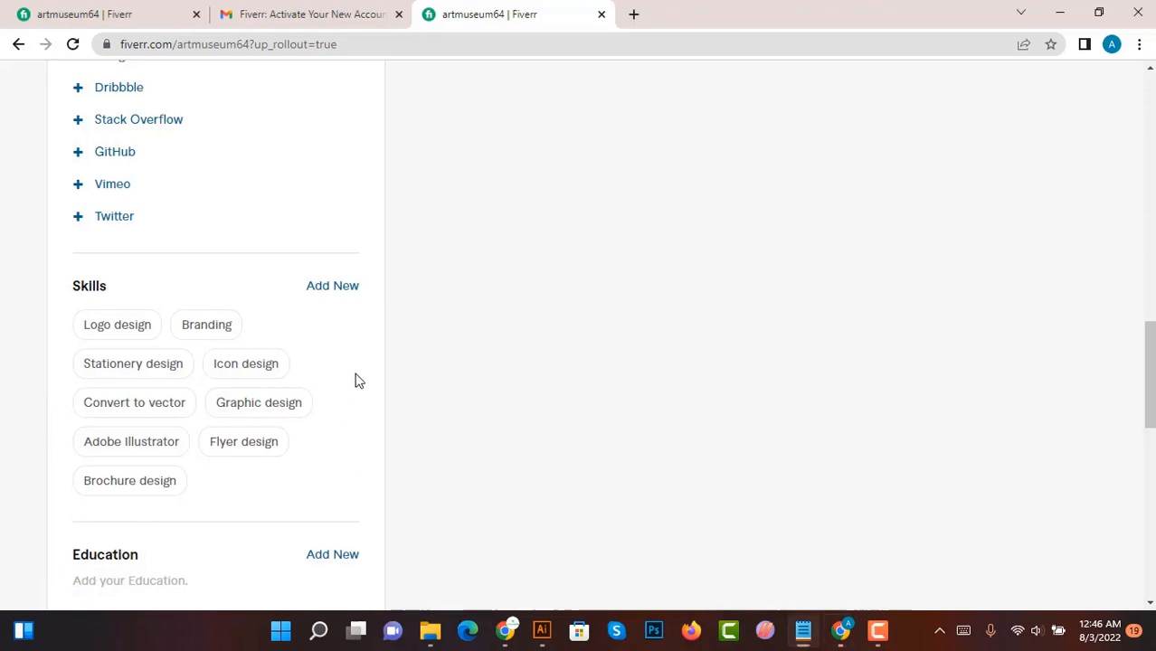
left_click(353, 286)
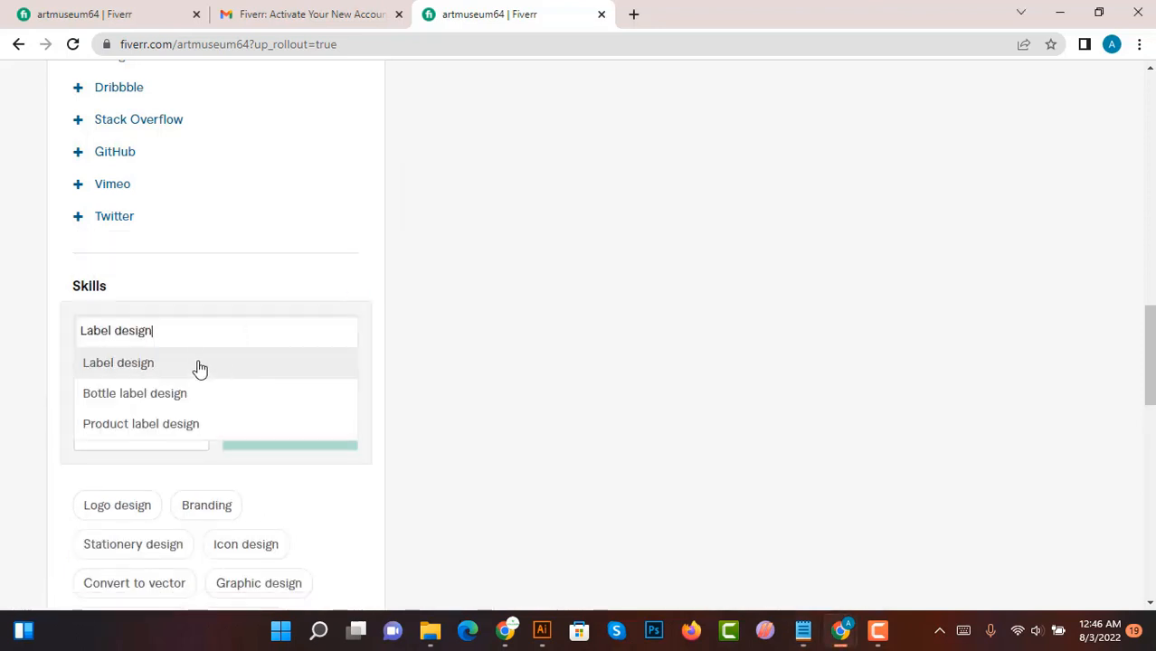
left_click(148, 366)
left_click(180, 374)
left_click(193, 425)
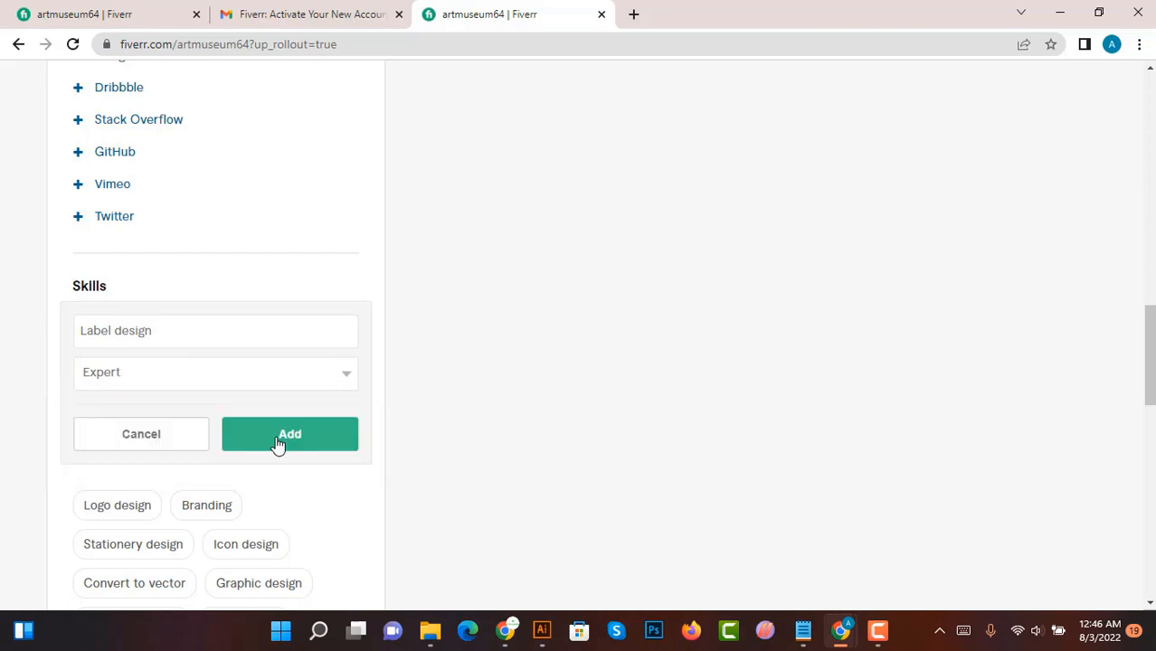
left_click(279, 434)
Copy "Business Card design" from the Notepad skills list and add the matching Fiverr skill "Business card design" with the Expert level.
left_click(801, 631)
triple_click(510, 544)
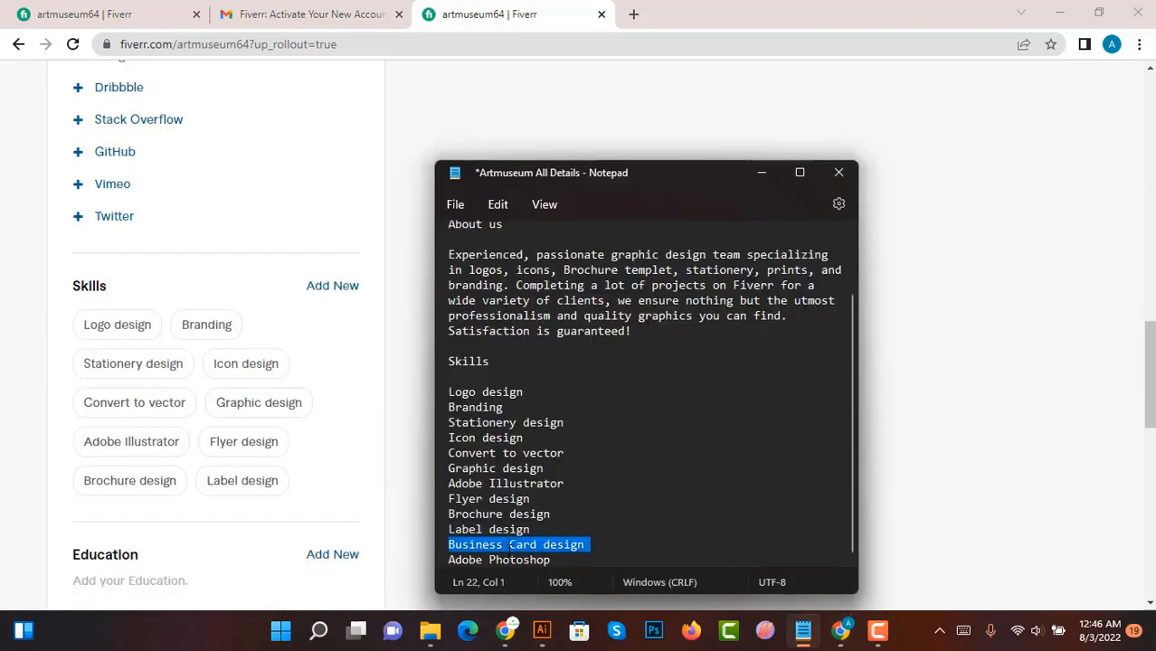
key("ctrl+c")
left_click(332, 286)
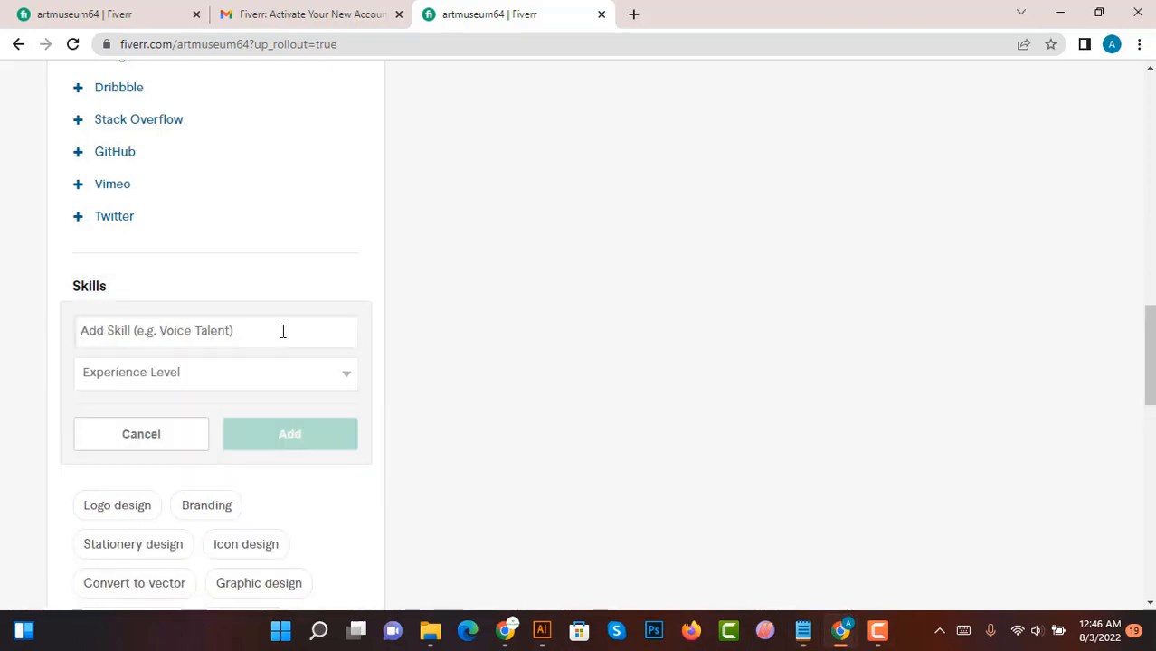
key("ctrl+v")
left_click(222, 366)
left_click(222, 373)
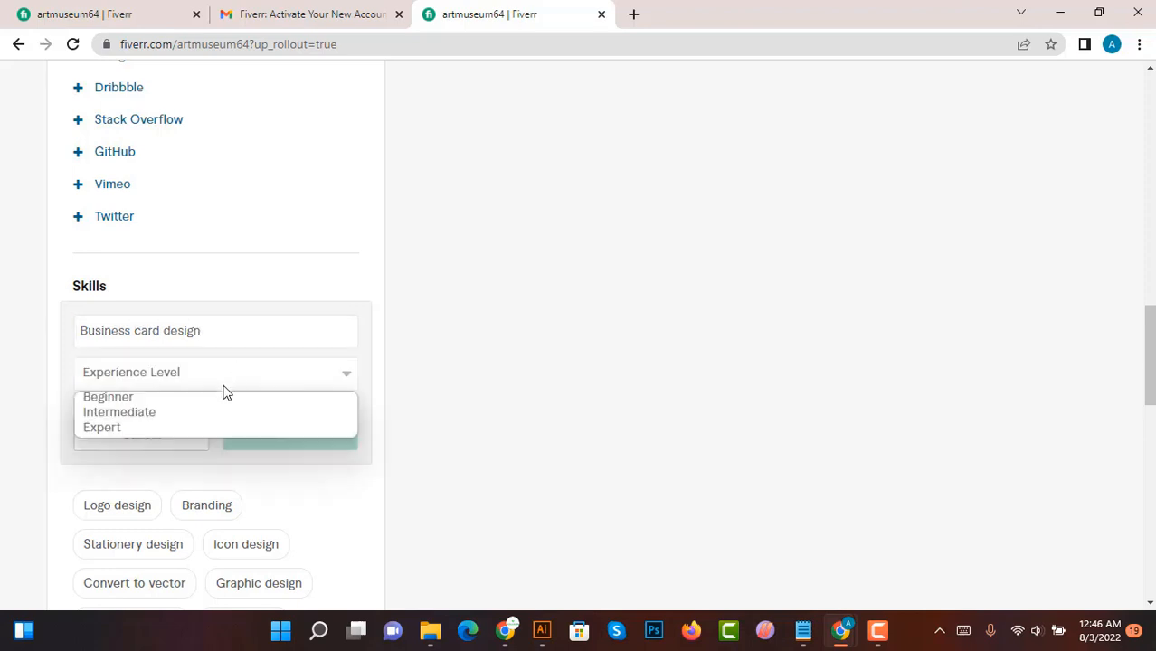
left_click(186, 427)
left_click(236, 432)
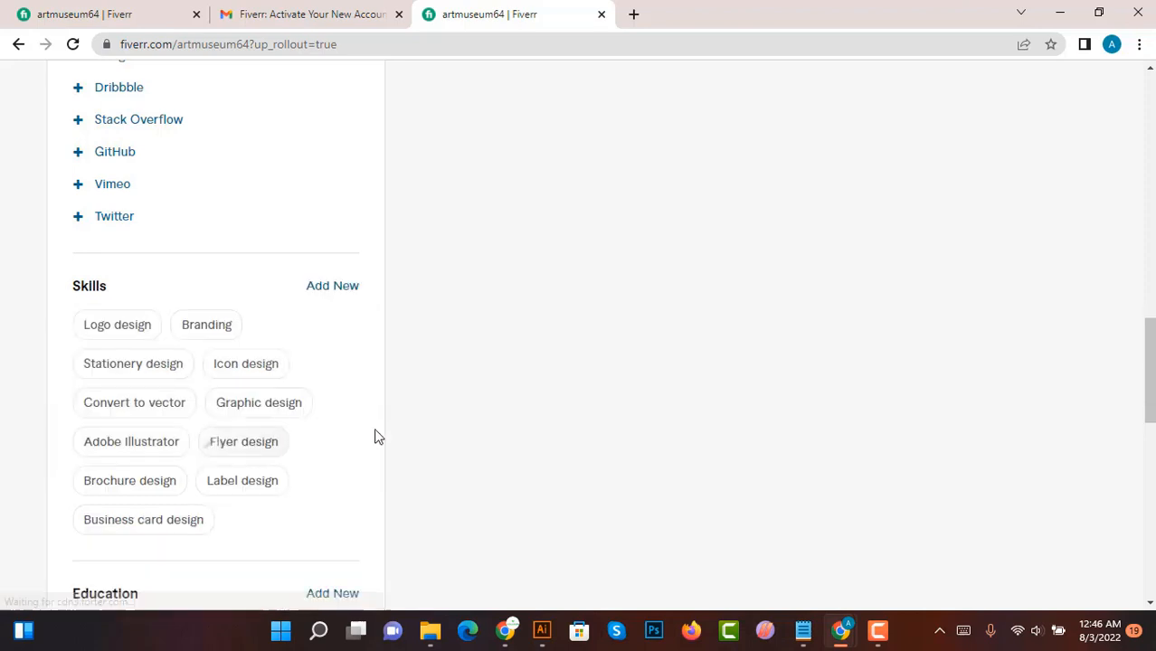
Copy "Adobe Photoshop" from the Notepad skills list and add it to the Fiverr profile as an Expert skill.
left_click(801, 630)
left_click(504, 560)
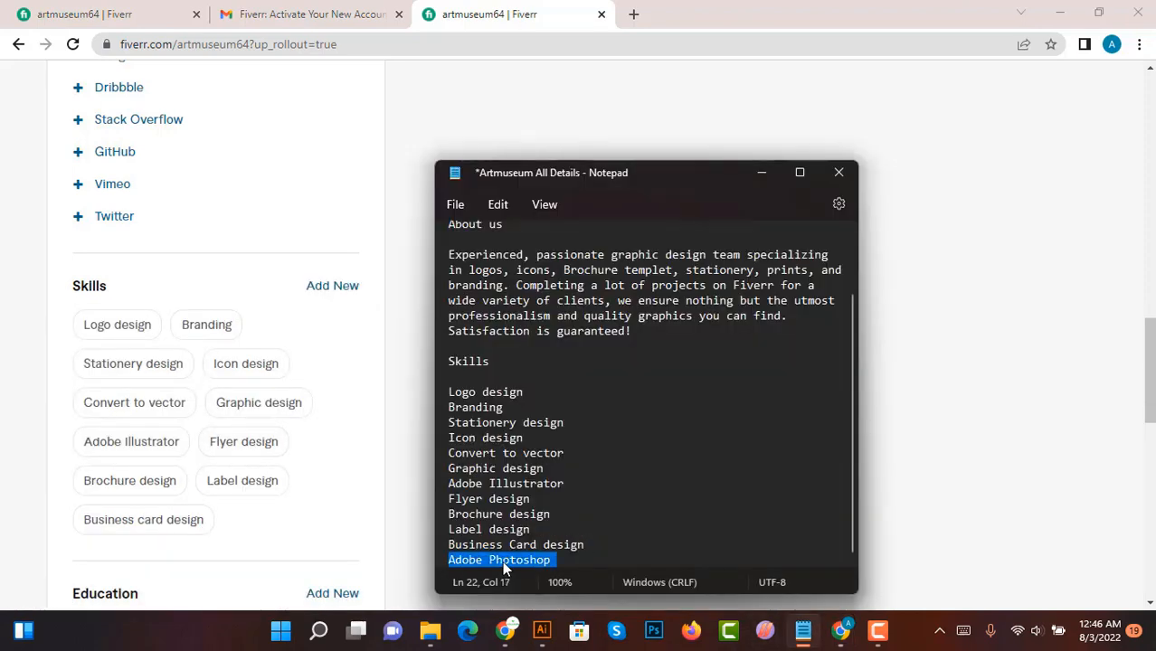
left_click(374, 400)
left_click(332, 286)
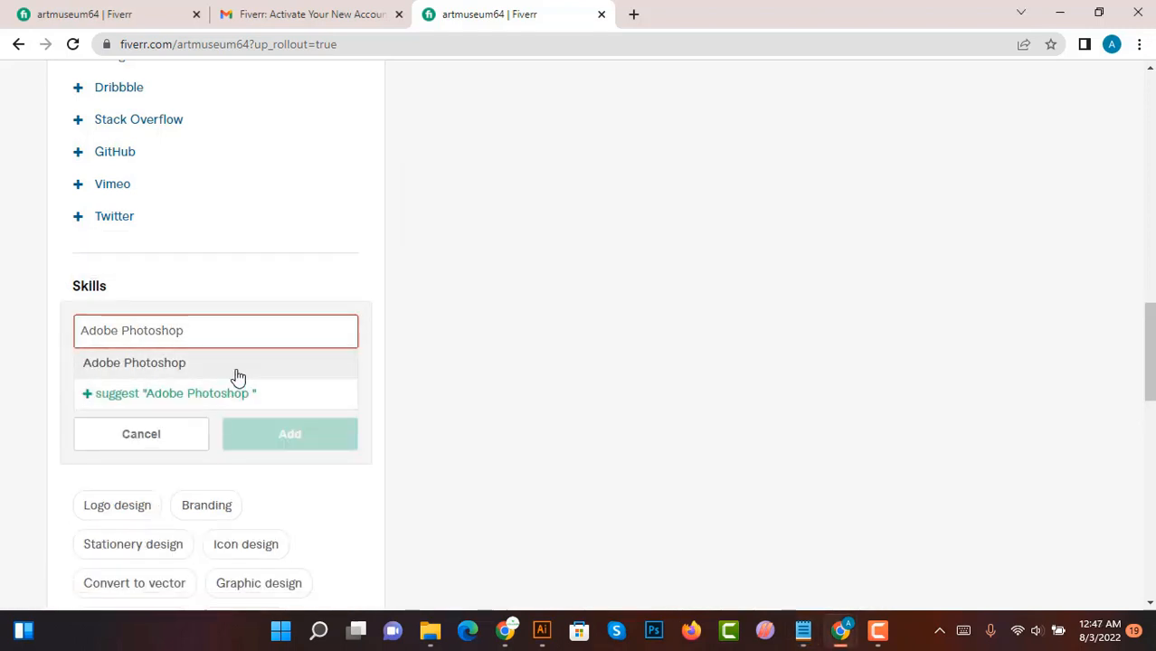
left_click(234, 366)
left_click(232, 375)
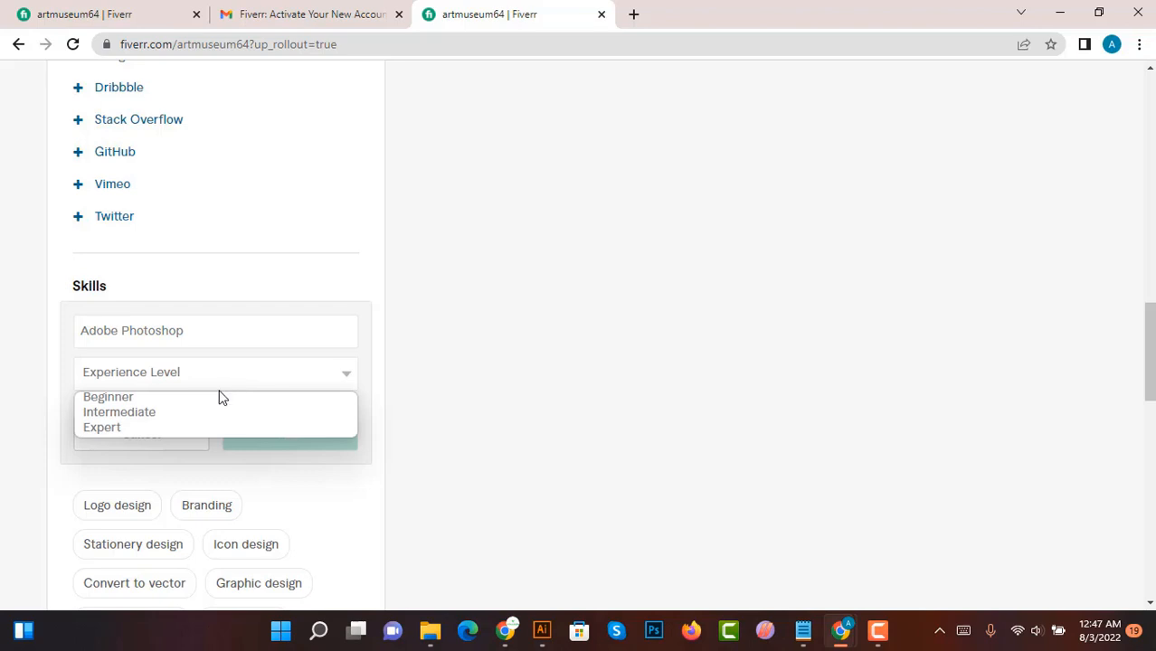
left_click(174, 426)
left_click(237, 436)
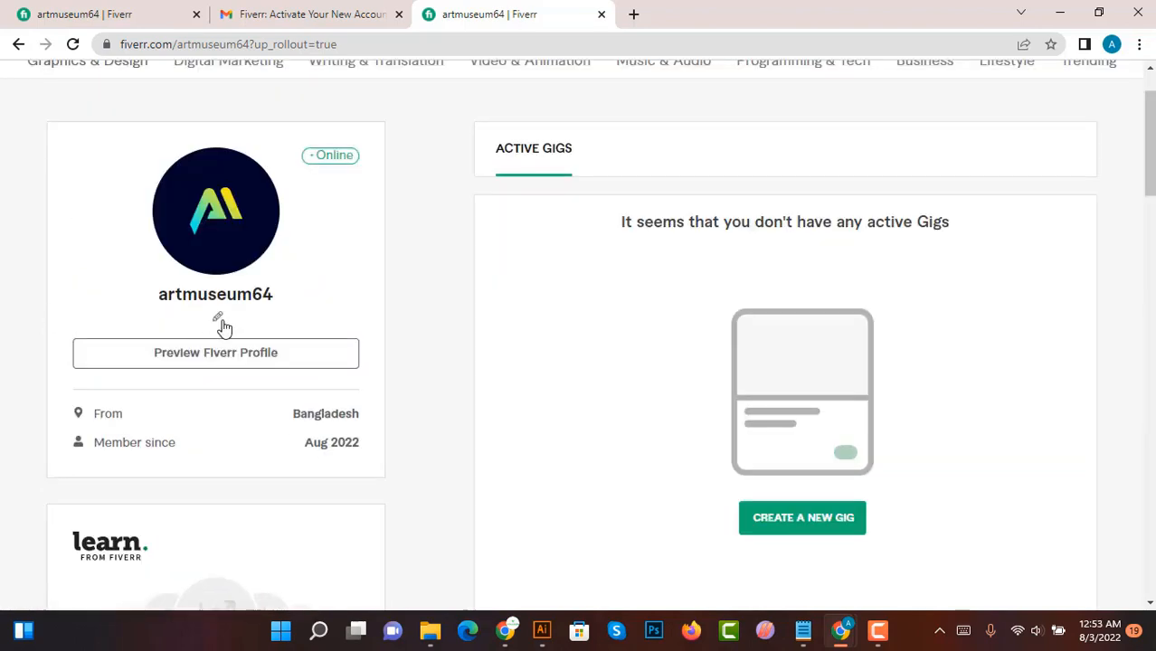
Copy the line "Customer satisfaction is my main priority!" from the Notepad file and save it as the Fiverr profile's one-line story.
left_click(218, 319)
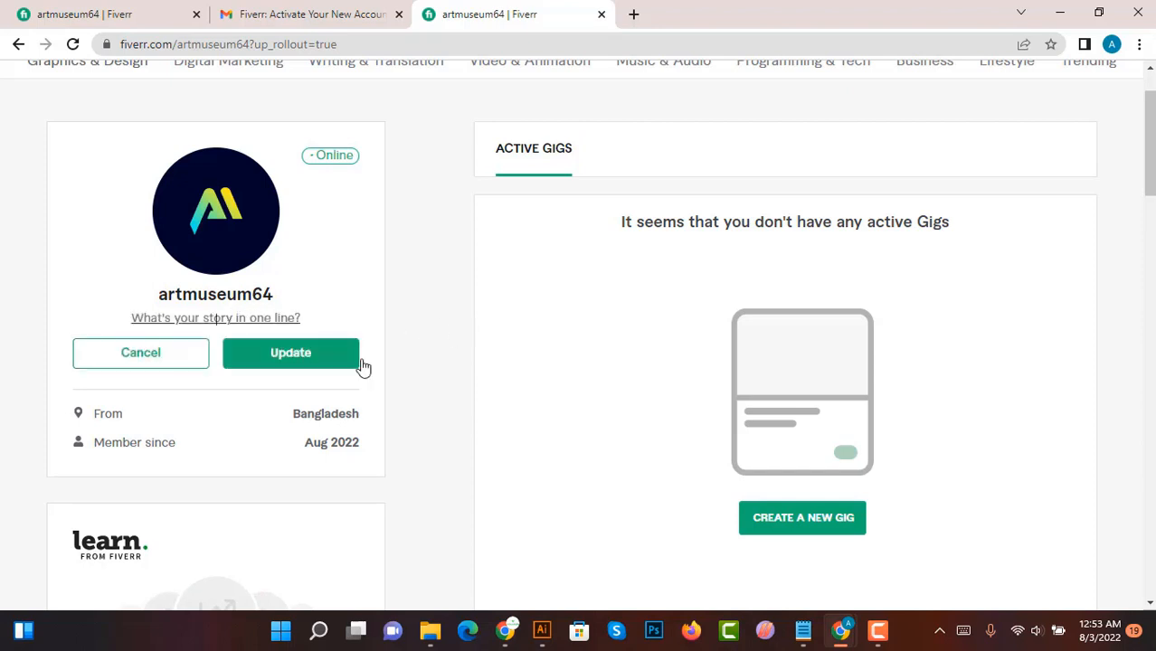
left_click(805, 633)
triple_click(619, 547)
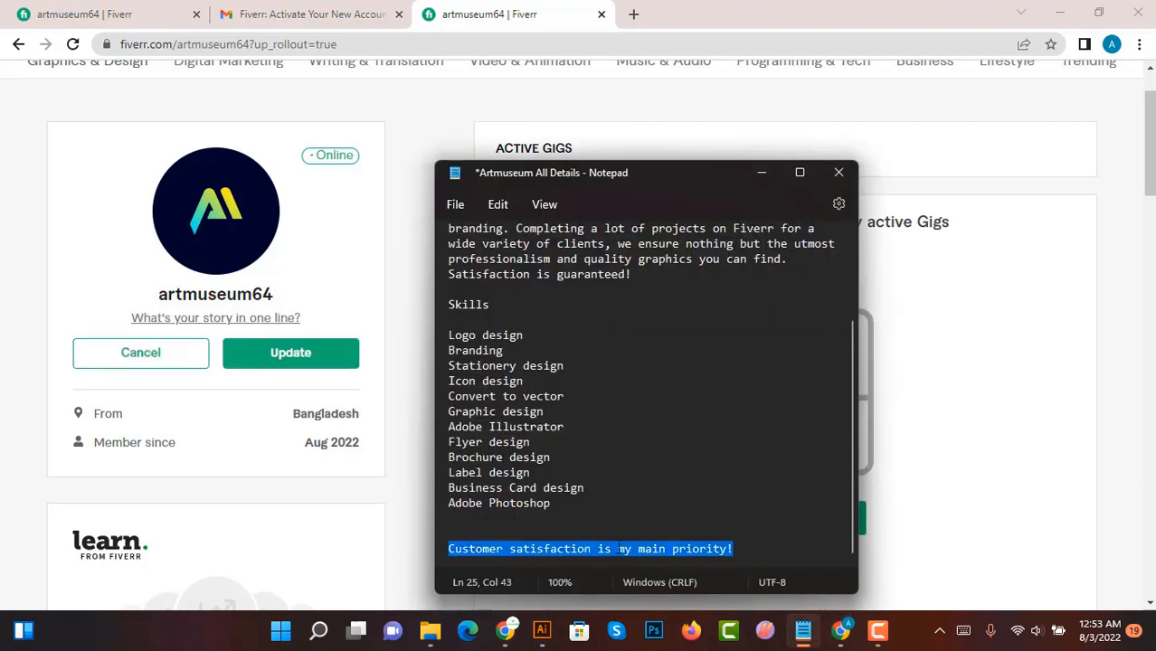
right_click(621, 546)
left_click(667, 283)
left_click(204, 314)
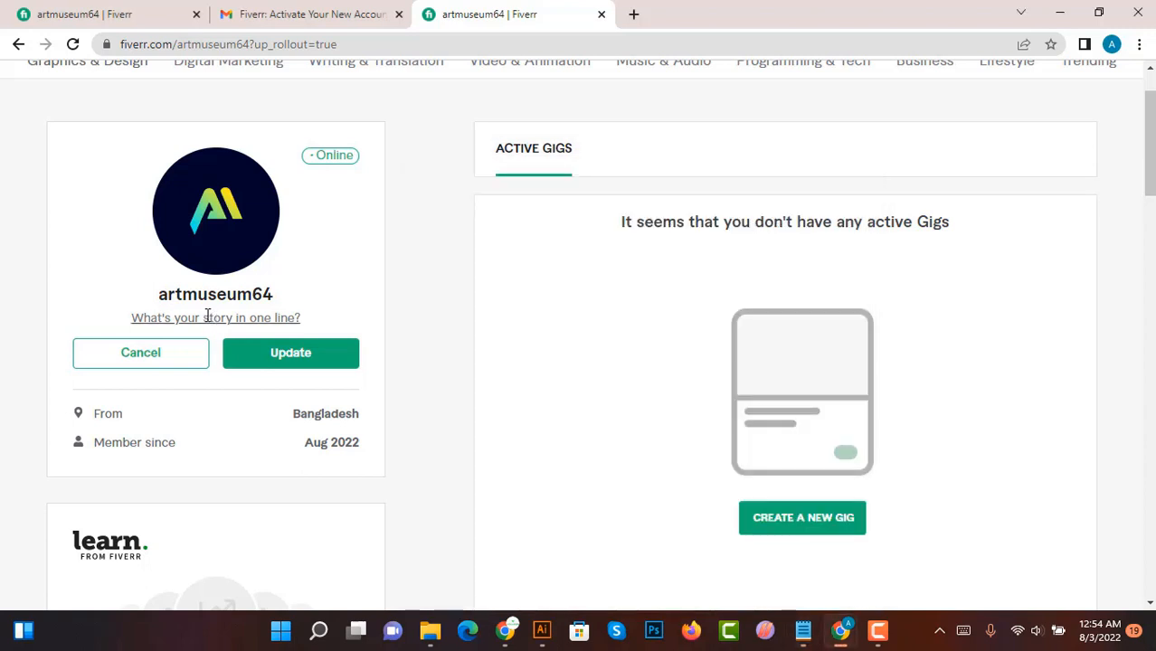
key("ctrl+v")
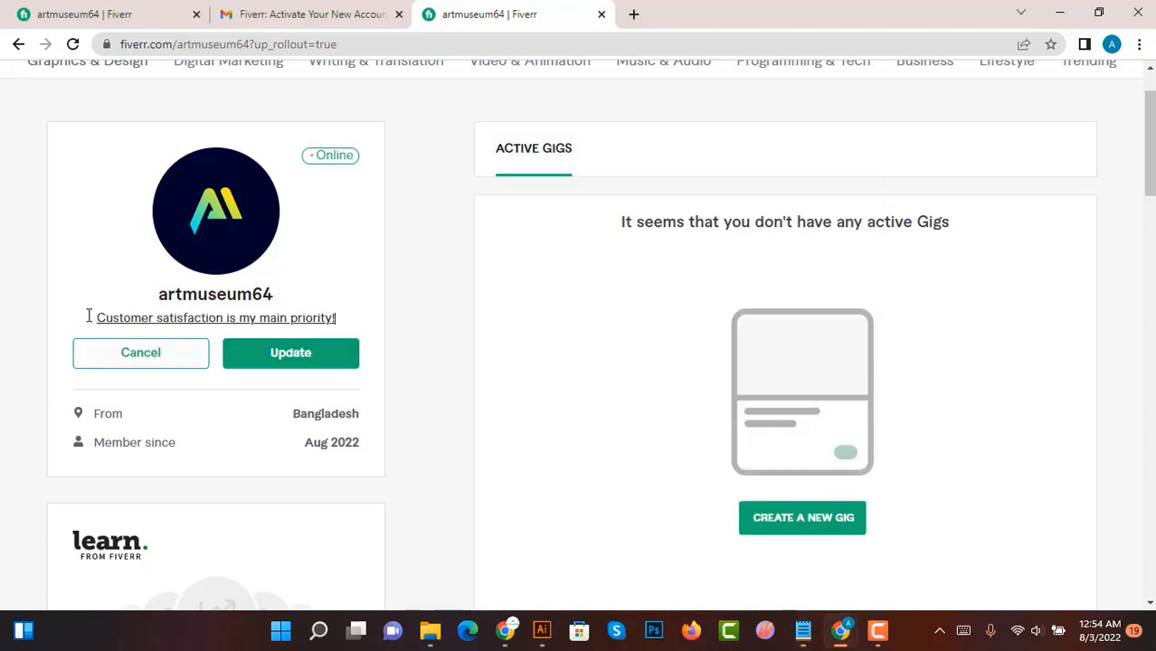
left_click(290, 354)
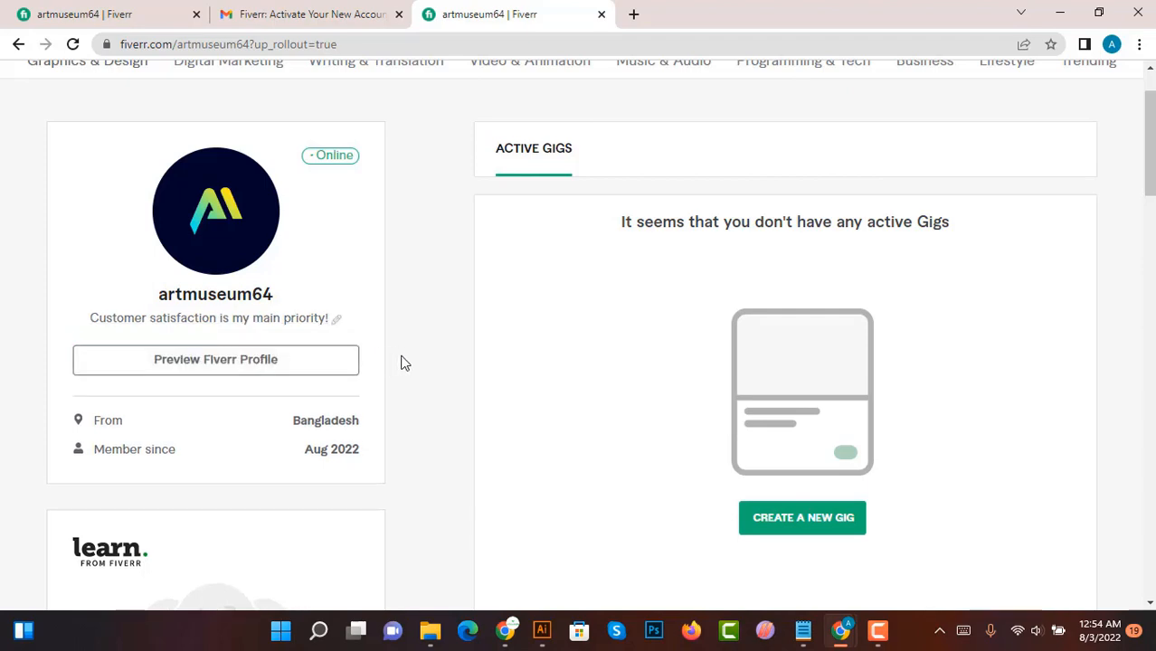
Review the profile's skills, education and certification sections, and check the account menu, inbox and notifications.
scroll(299, 294, "down", 15)
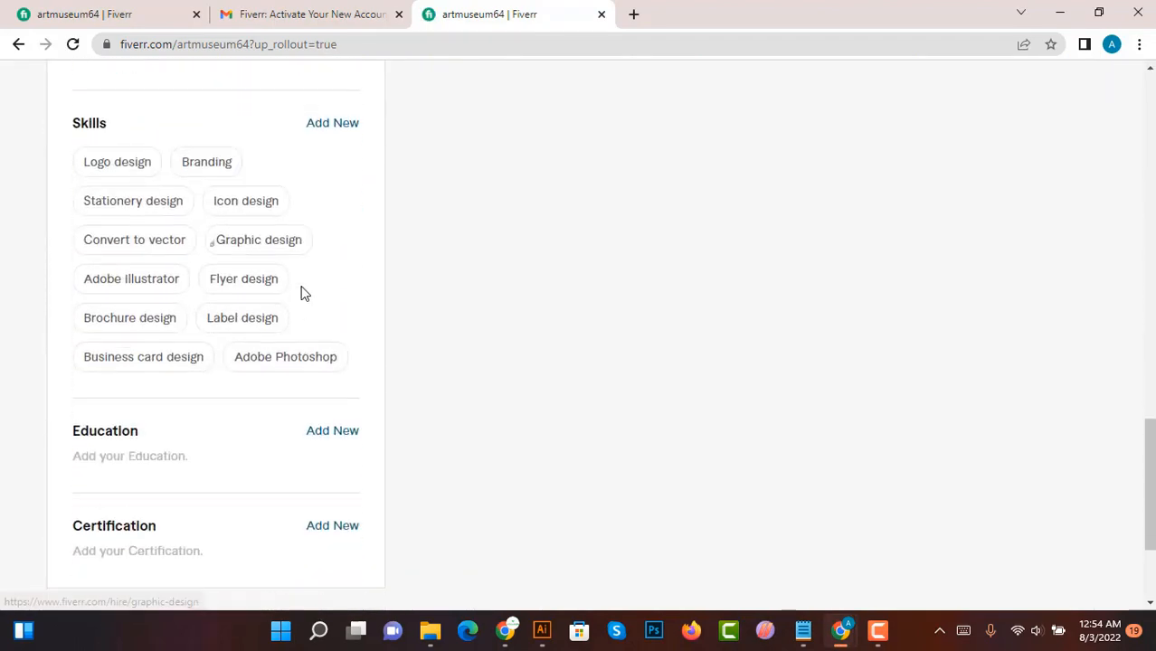
scroll(235, 392, "down", 5)
scroll(245, 390, "up", 15)
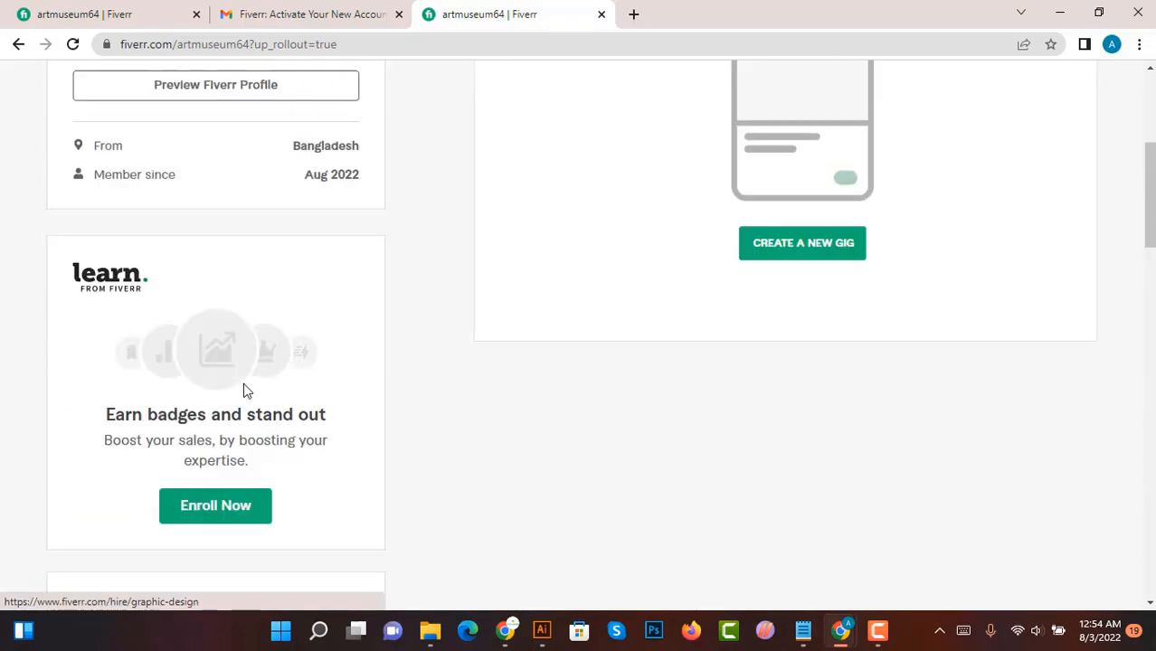
scroll(244, 391, "up", 4)
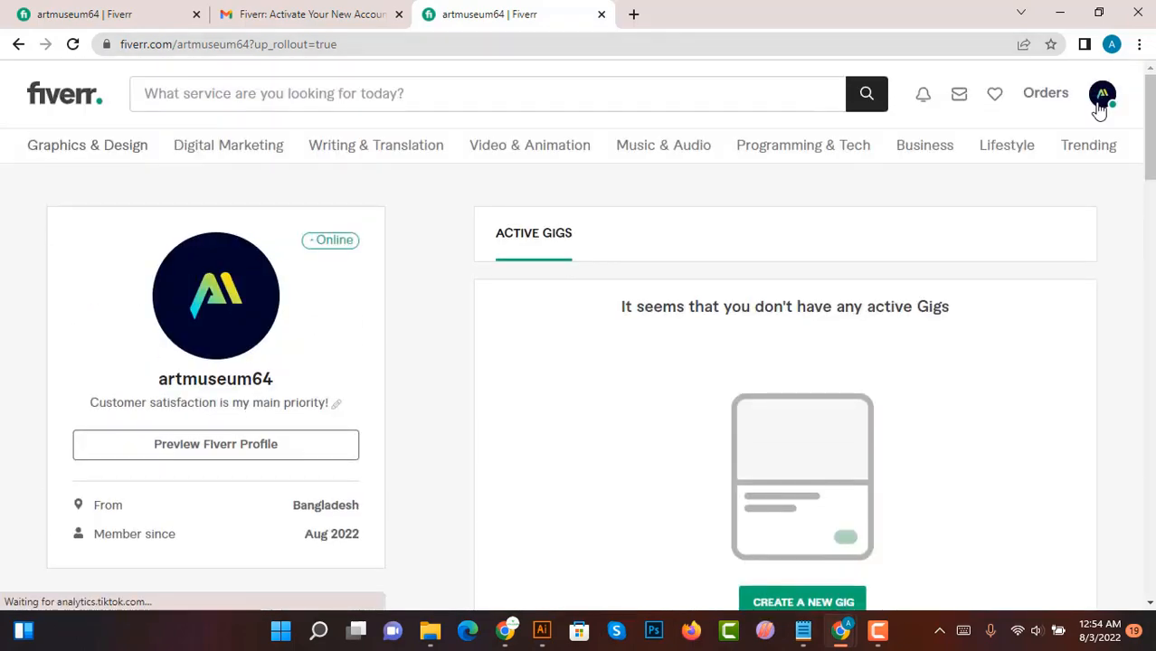
left_click(1101, 102)
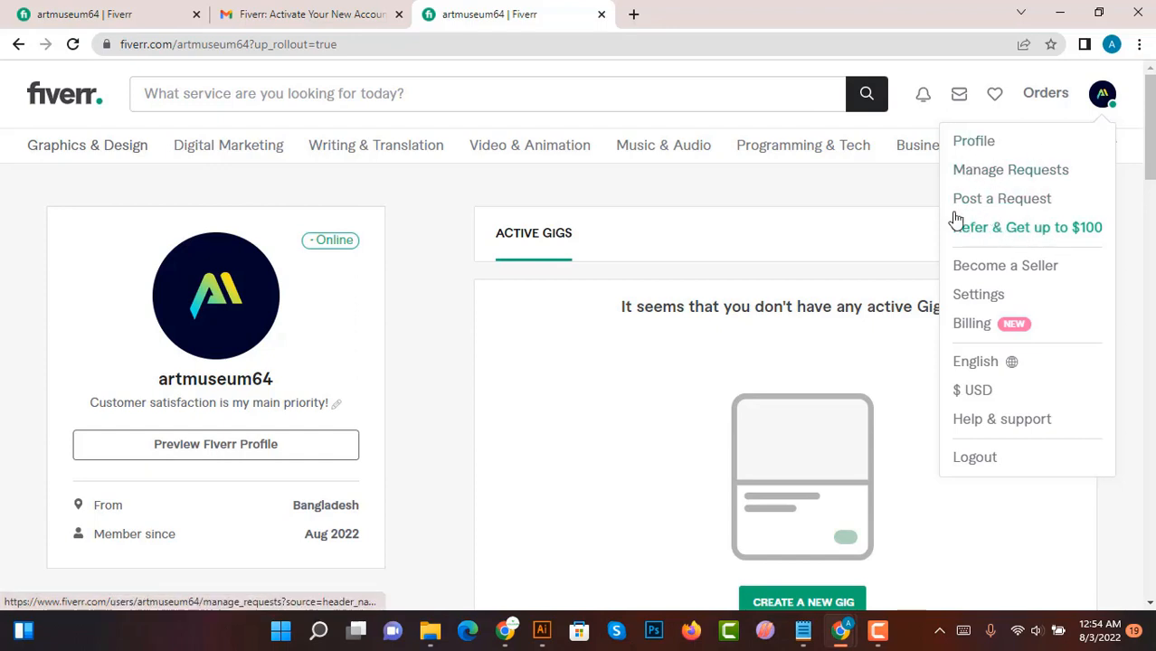
left_click(959, 99)
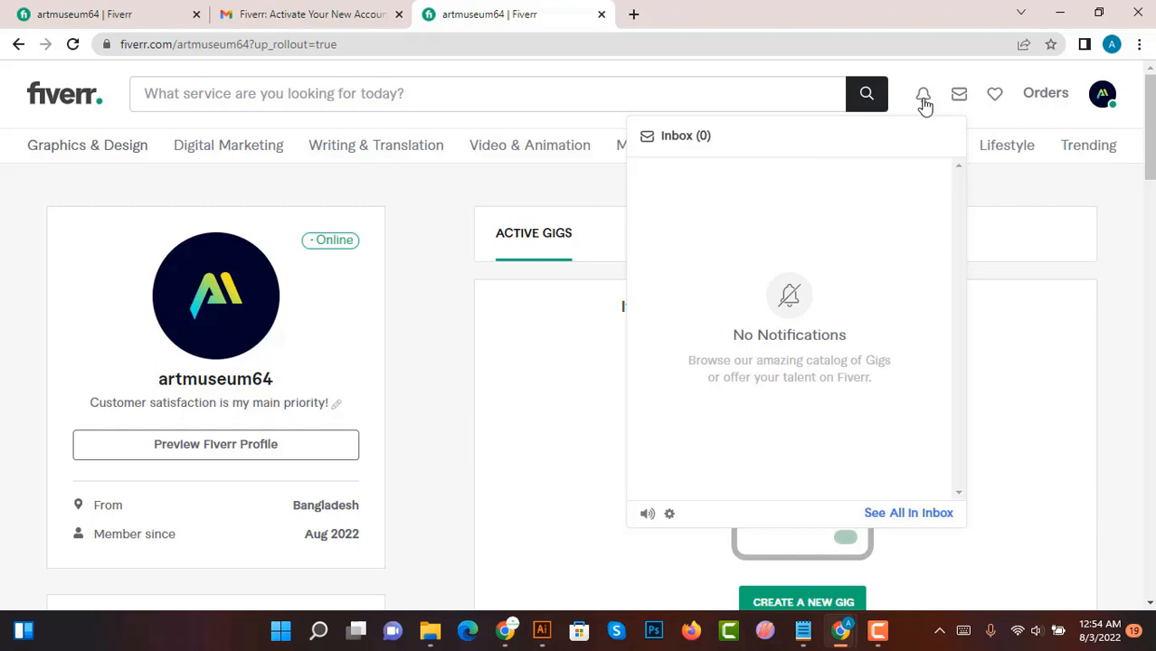
left_click(923, 102)
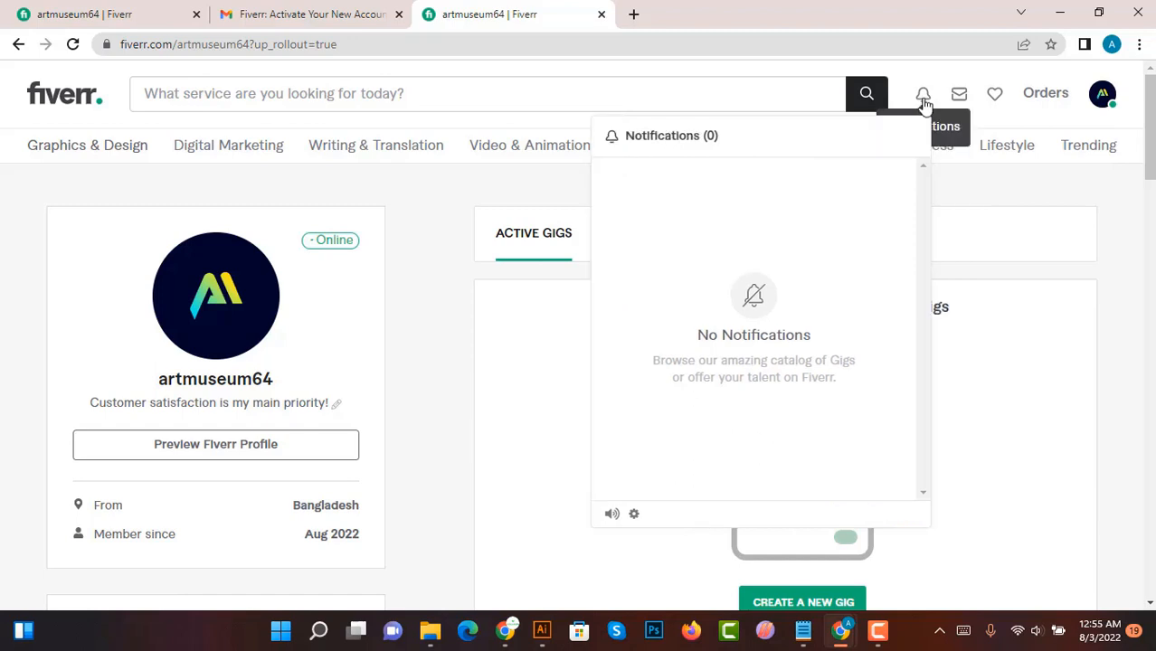
left_click(996, 100)
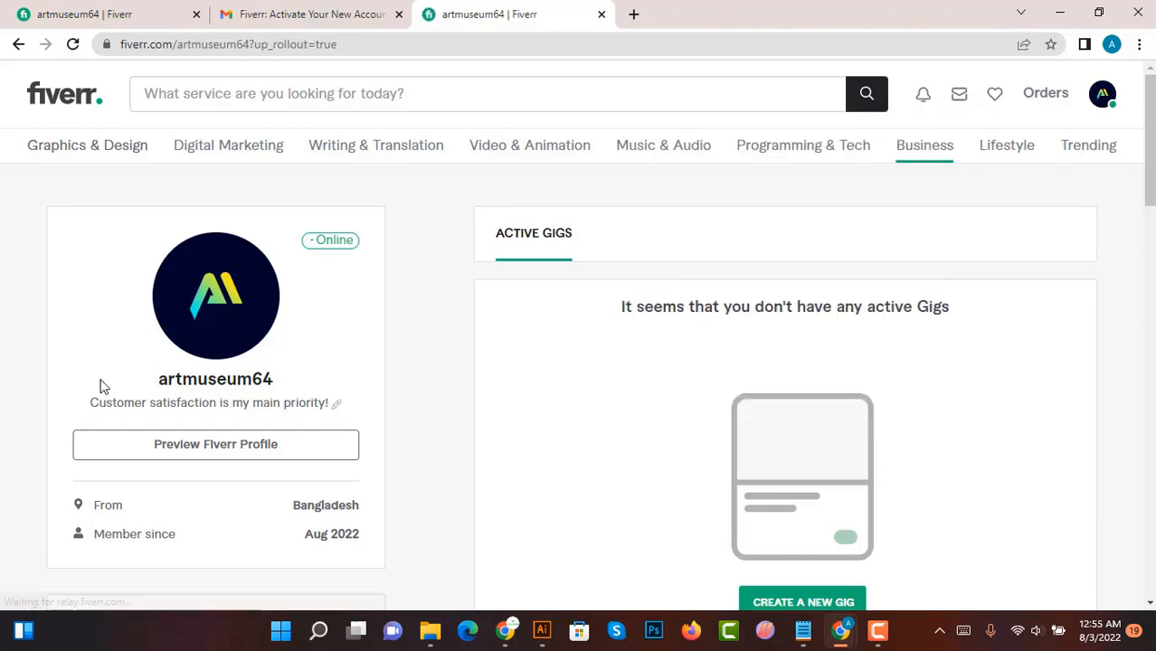